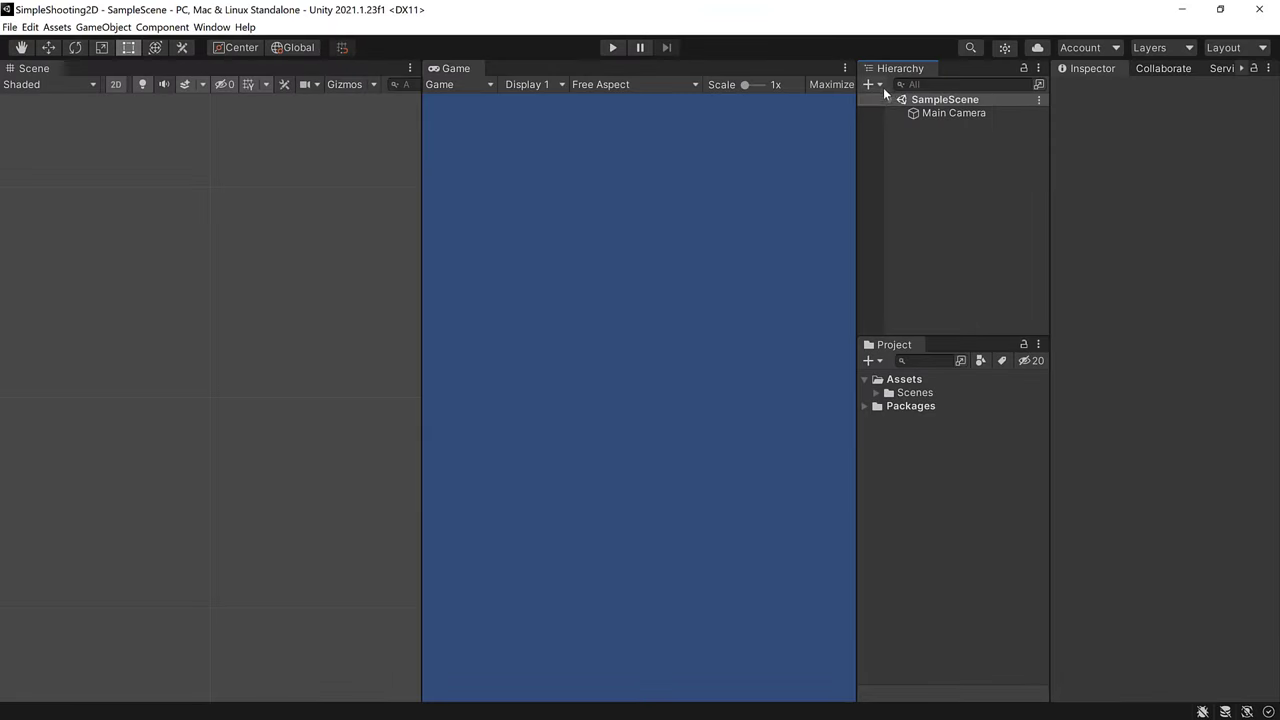
# Create a 2D square sprite named Gun.
pyautogui.click(880, 86)
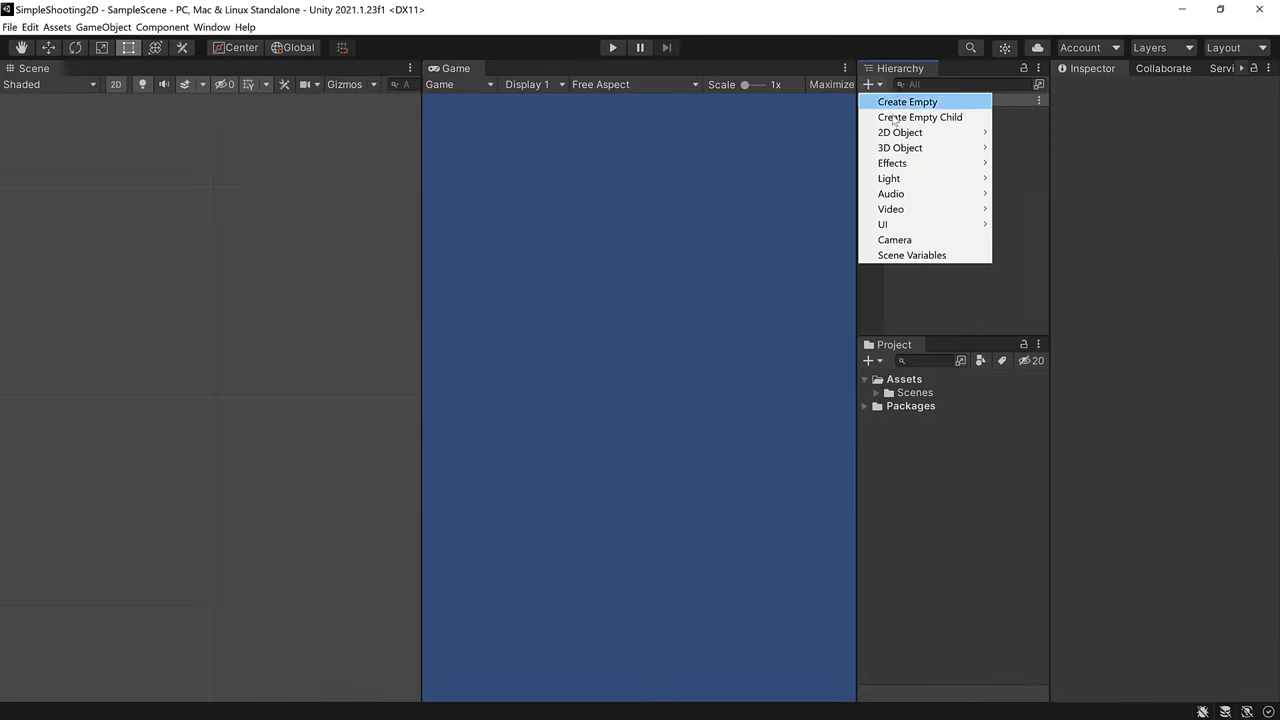
pyautogui.moveTo(920, 132)
pyautogui.moveTo(1040, 132)
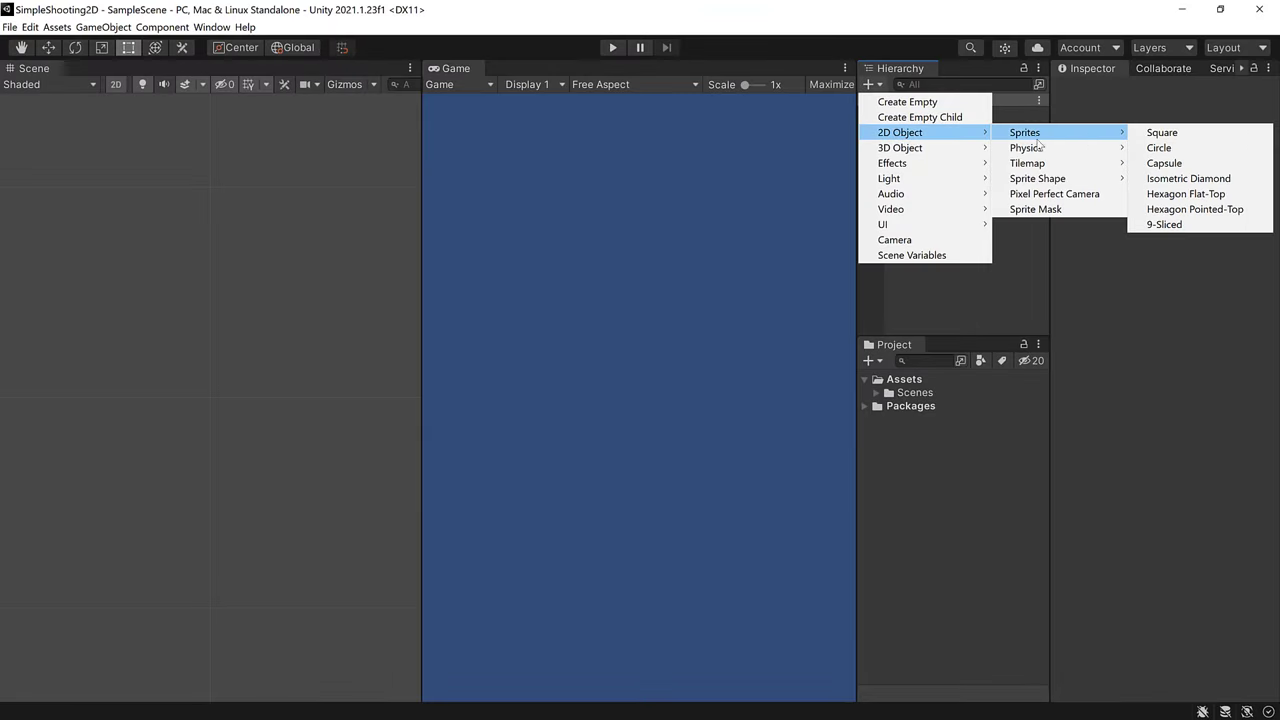
pyautogui.click(1180, 133)
pyautogui.write('Gun')
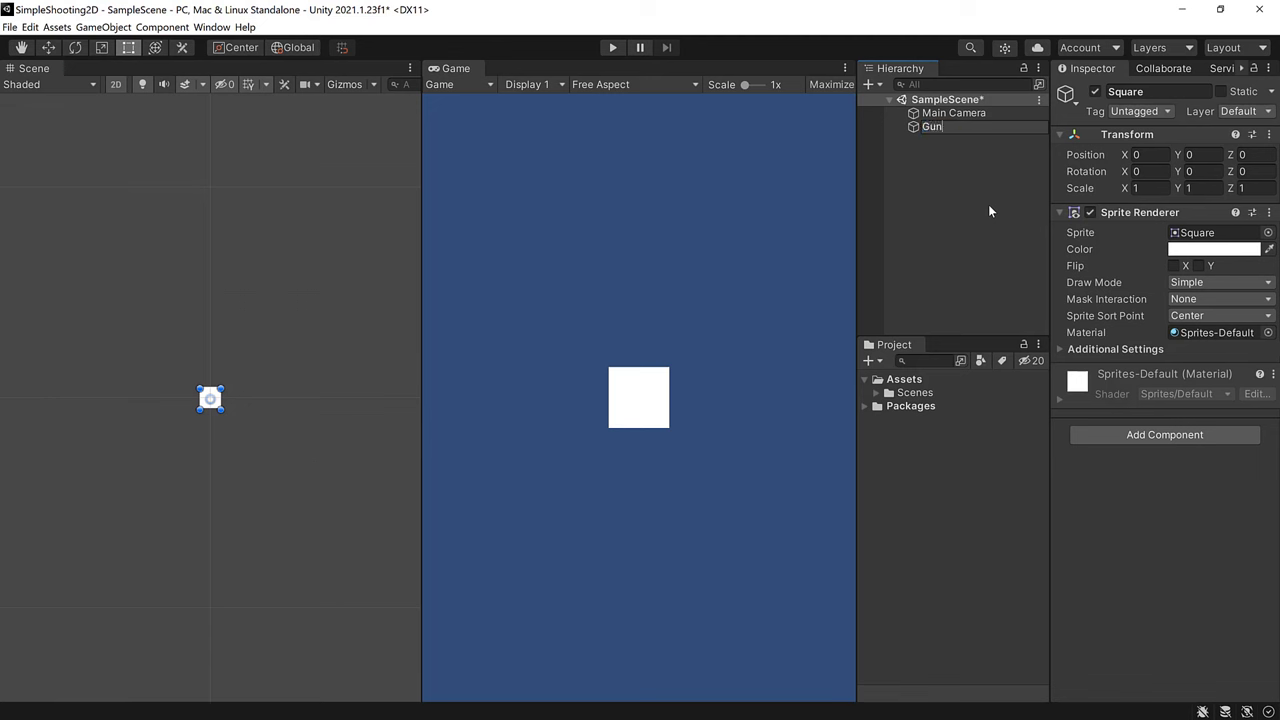
pyautogui.press('Return')
# Give Gun Scale X 0.5, pure green colour 00FF00, and Position Y -4.11.
pyautogui.click(1137, 188)
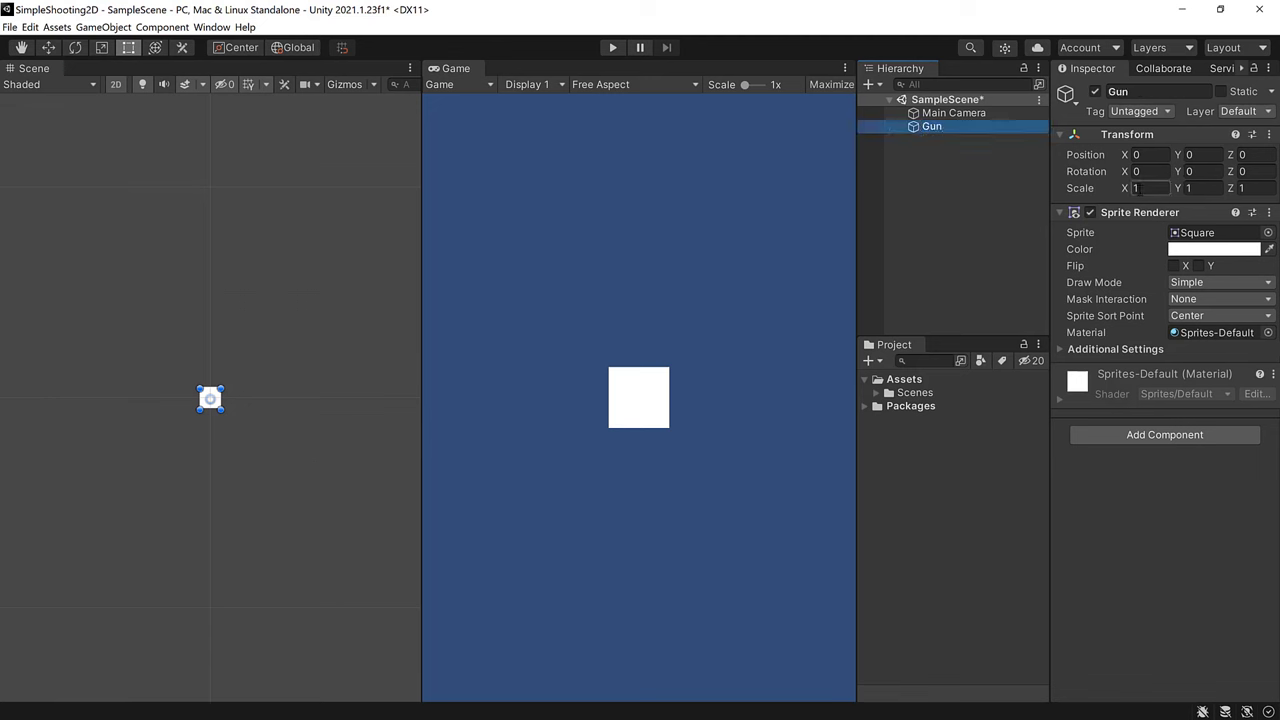
pyautogui.write('0.5')
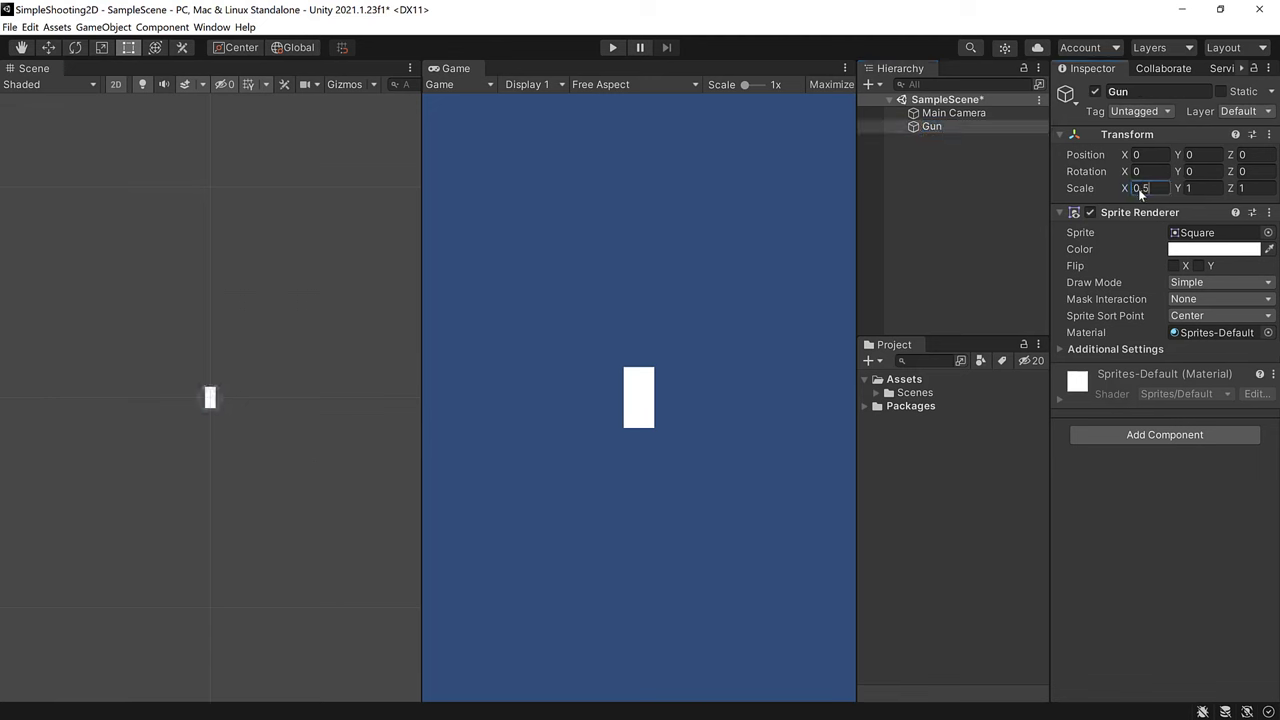
pyautogui.click(1226, 256)
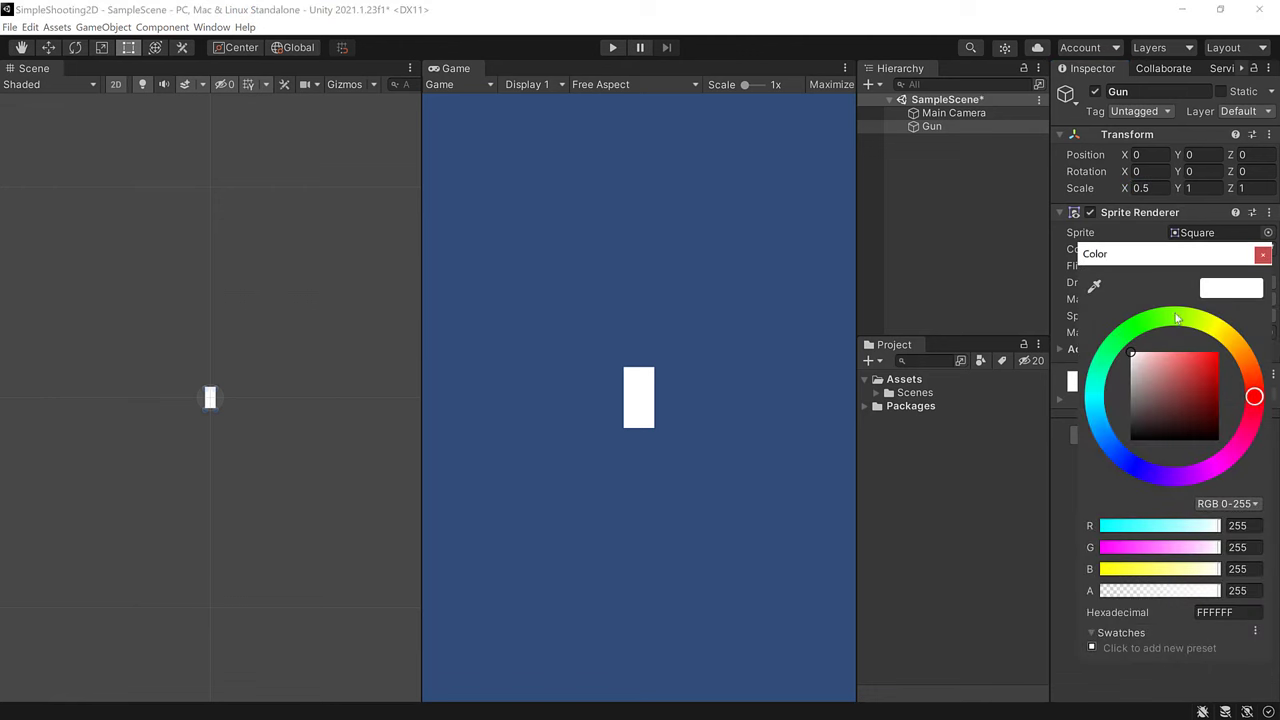
pyautogui.click(1102, 548)
pyautogui.moveTo(1105, 548)
pyautogui.mouseDown()
pyautogui.moveTo(1220, 548)
pyautogui.moveTo(1101, 527)
pyautogui.mouseUp()
pyautogui.click(1103, 570)
pyautogui.click(1200, 154)
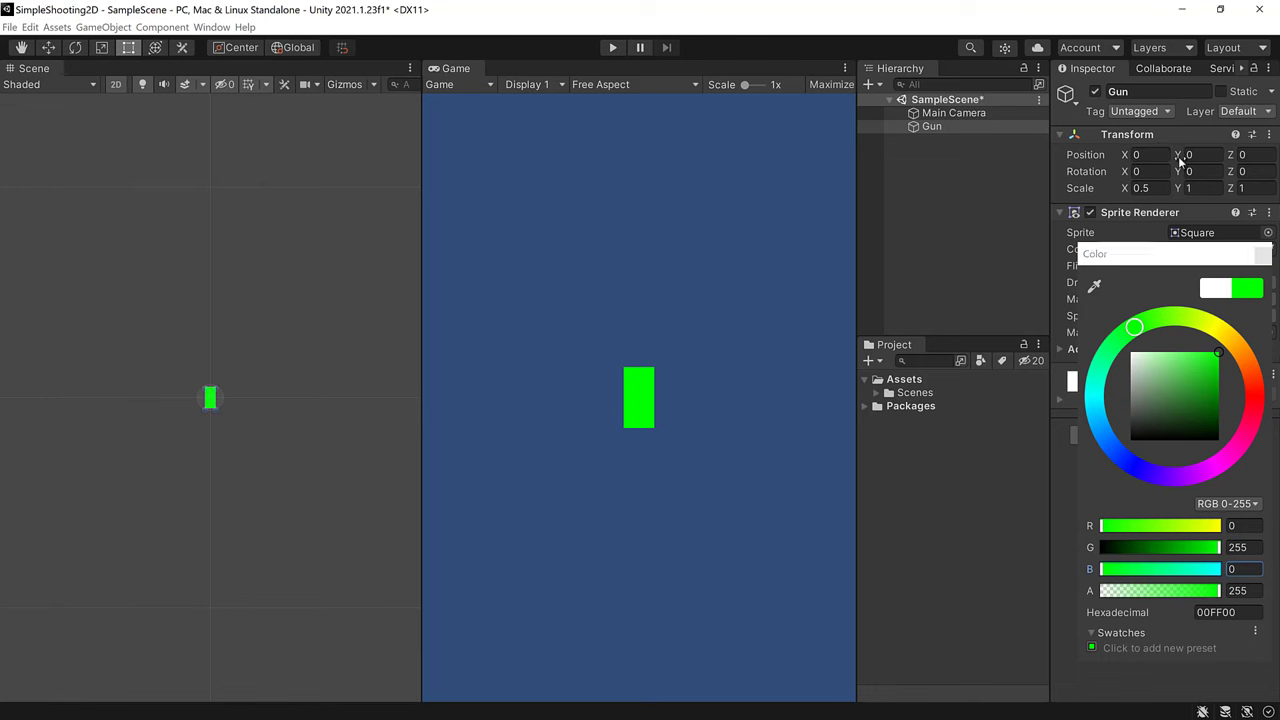
pyautogui.write('-4.11')
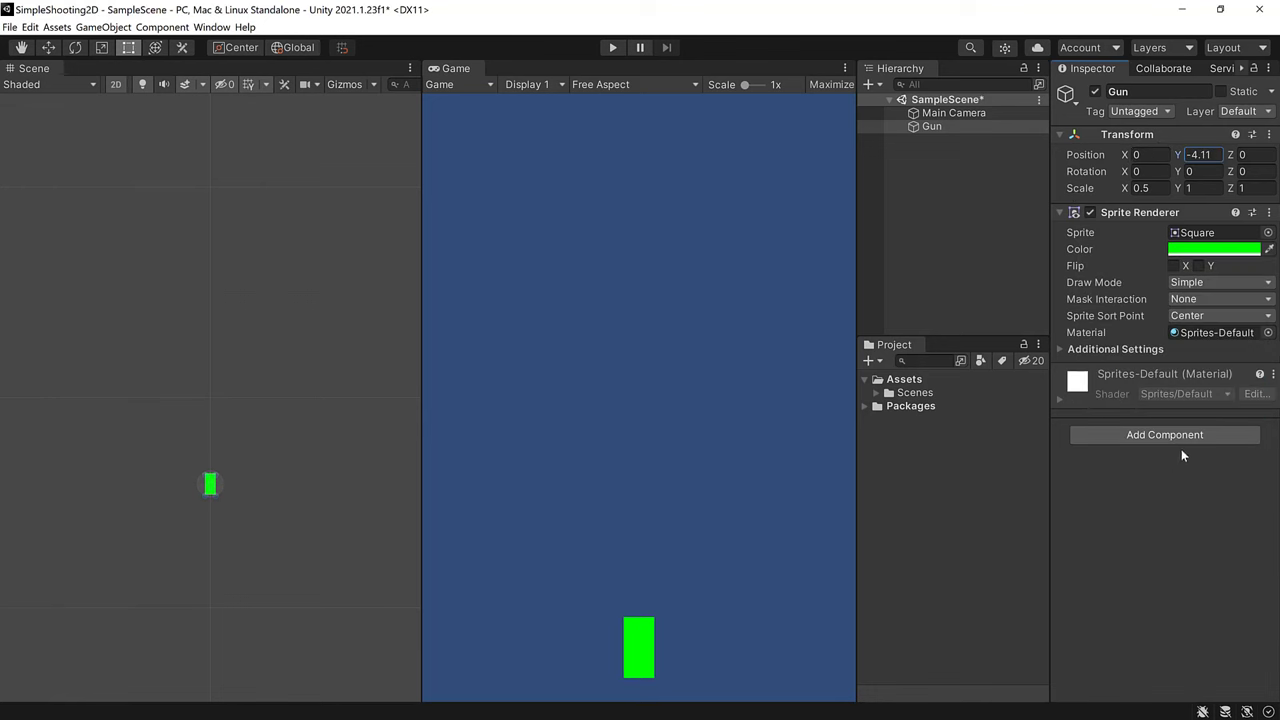
# Attach a new Gun2D script to Gun and open it in the code editor.
pyautogui.click(1177, 437)
pyautogui.write('Gun')
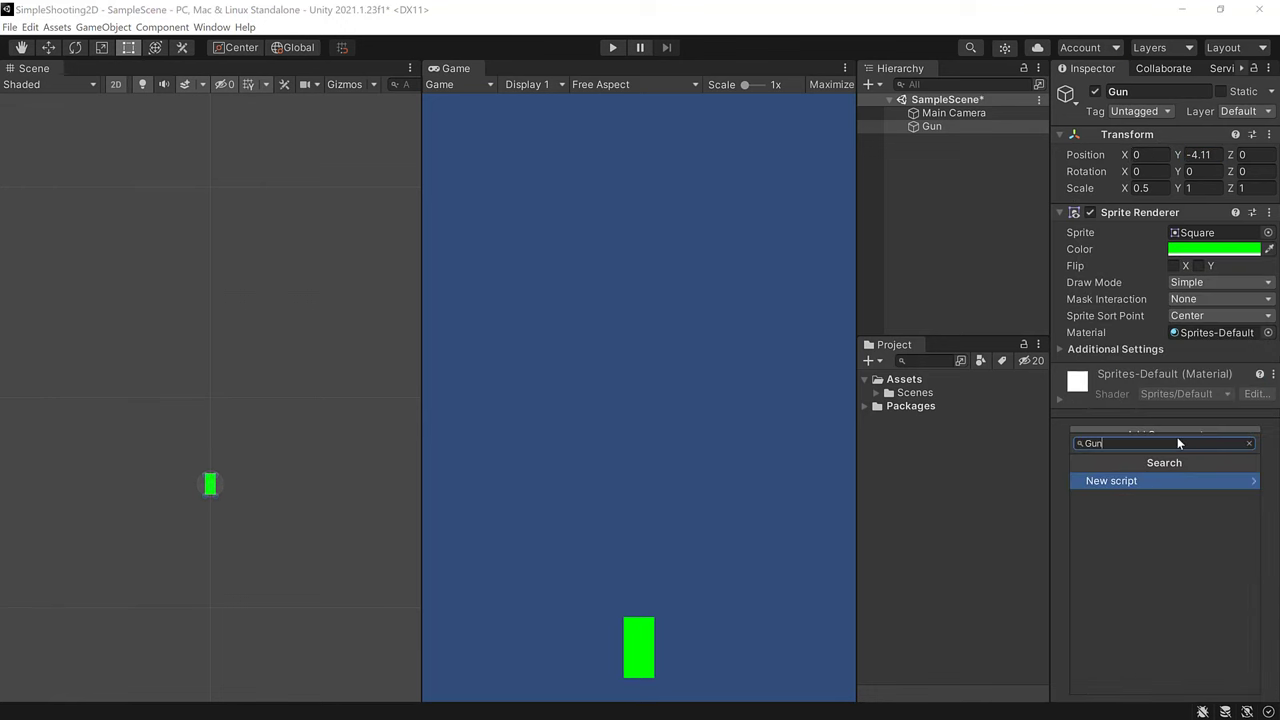
pyautogui.write('2D')
pyautogui.press('Return')
pyautogui.press('Return')
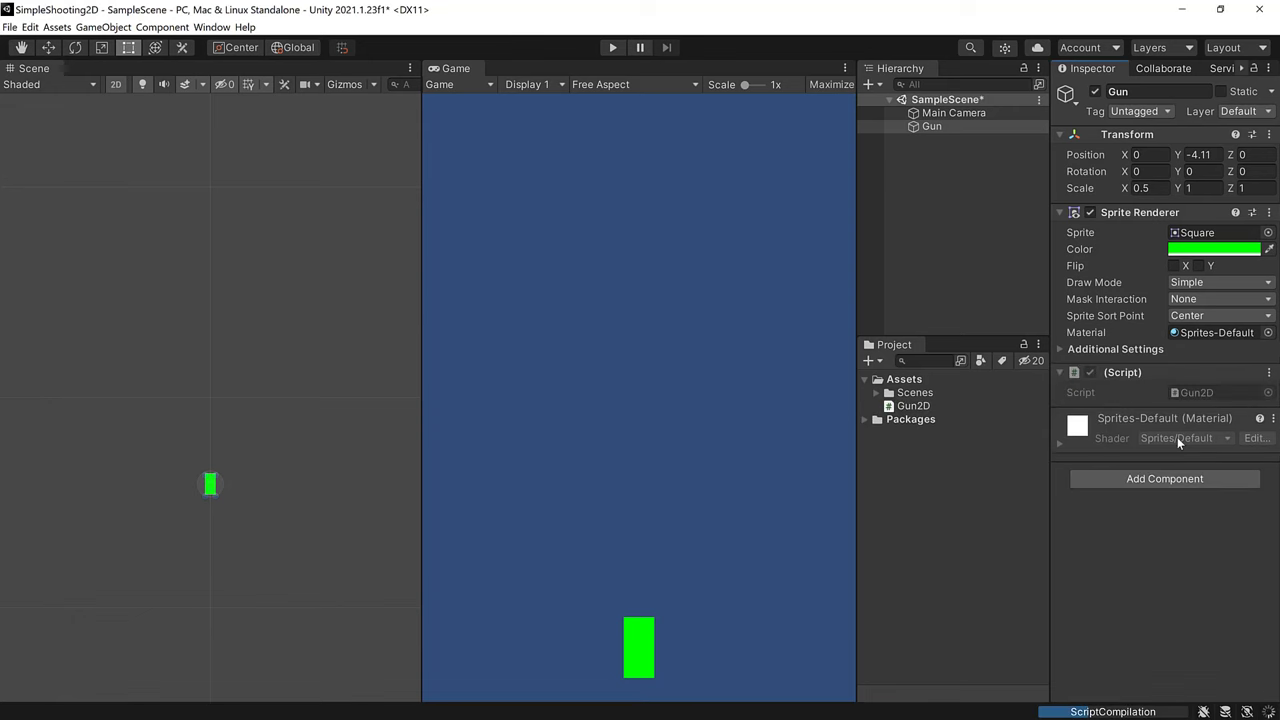
pyautogui.click(1268, 372)
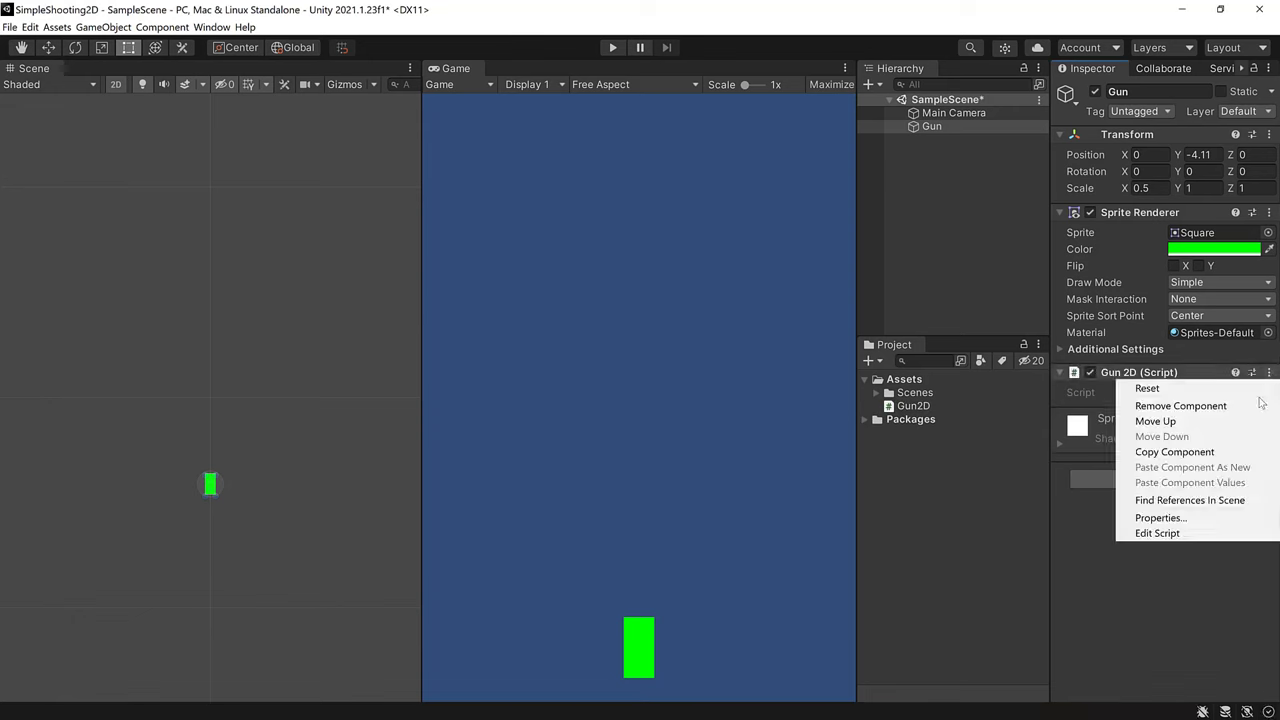
pyautogui.click(1157, 533)
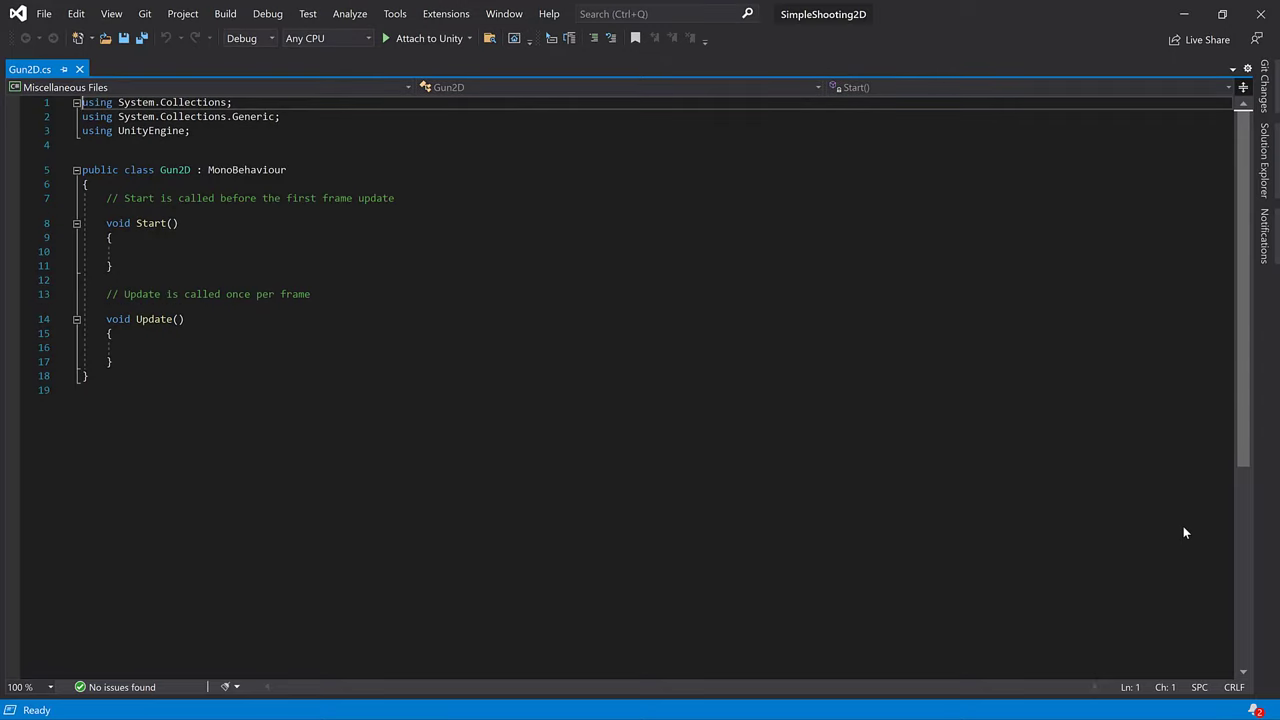
# Replace the template methods with public bulletSpawnPoint, bulletPrefab and bulletSpeed = 10 fields.
pyautogui.moveTo(113, 361); pyautogui.dragTo(106, 198)
pyautogui.press('Delete')
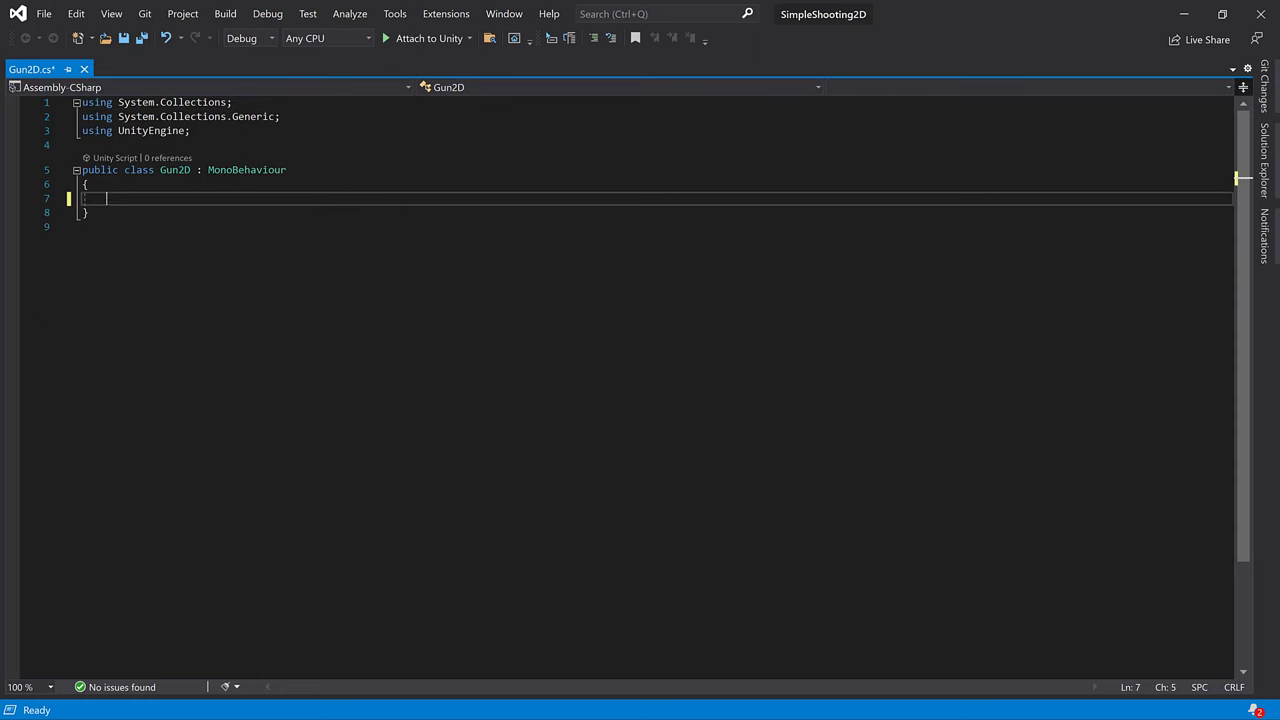
pyautogui.write('public Transform bulle')
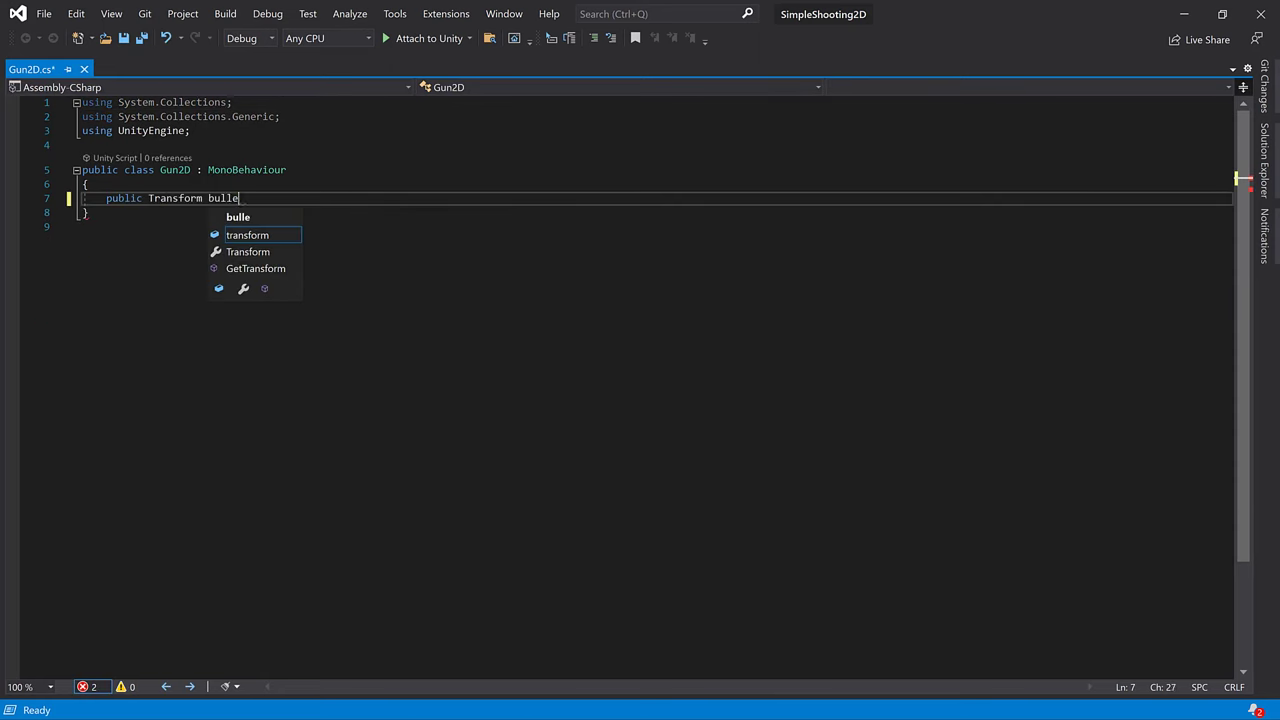
pyautogui.write('tSpawnPoint;')
pyautogui.press('Return')
pyautogui.write('public ')
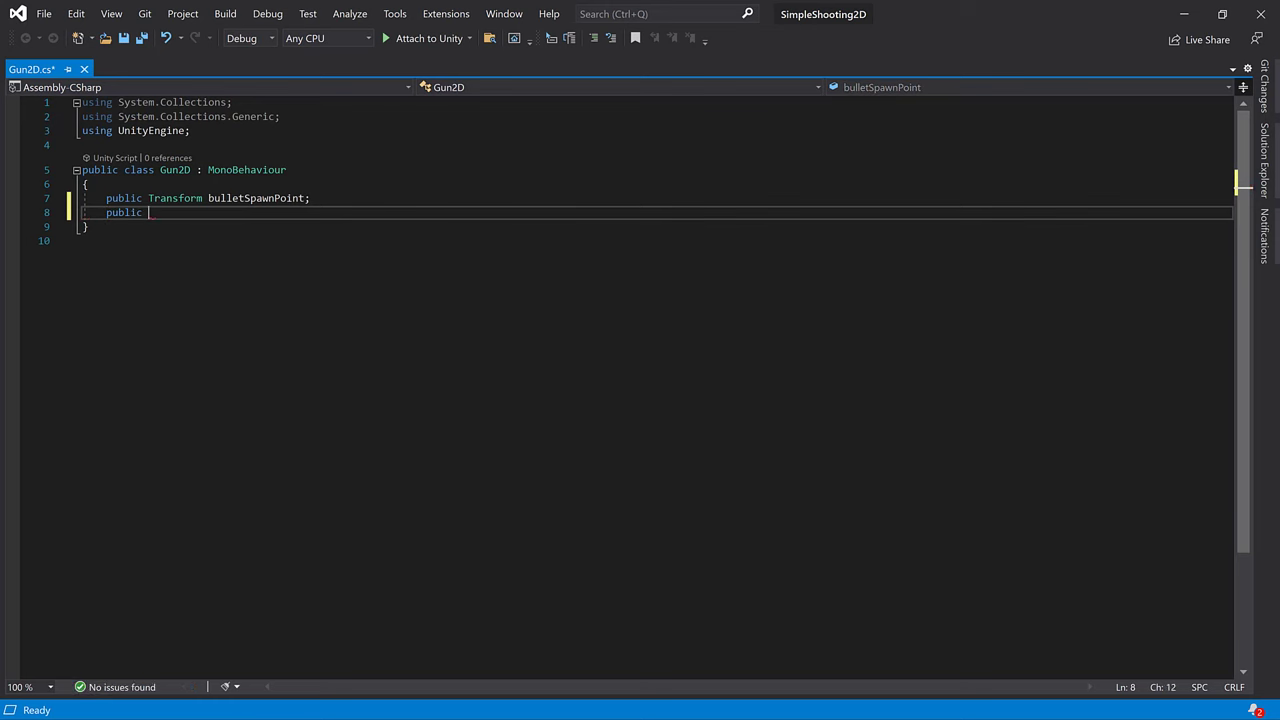
pyautogui.write('GameObject bulletPrefab;')
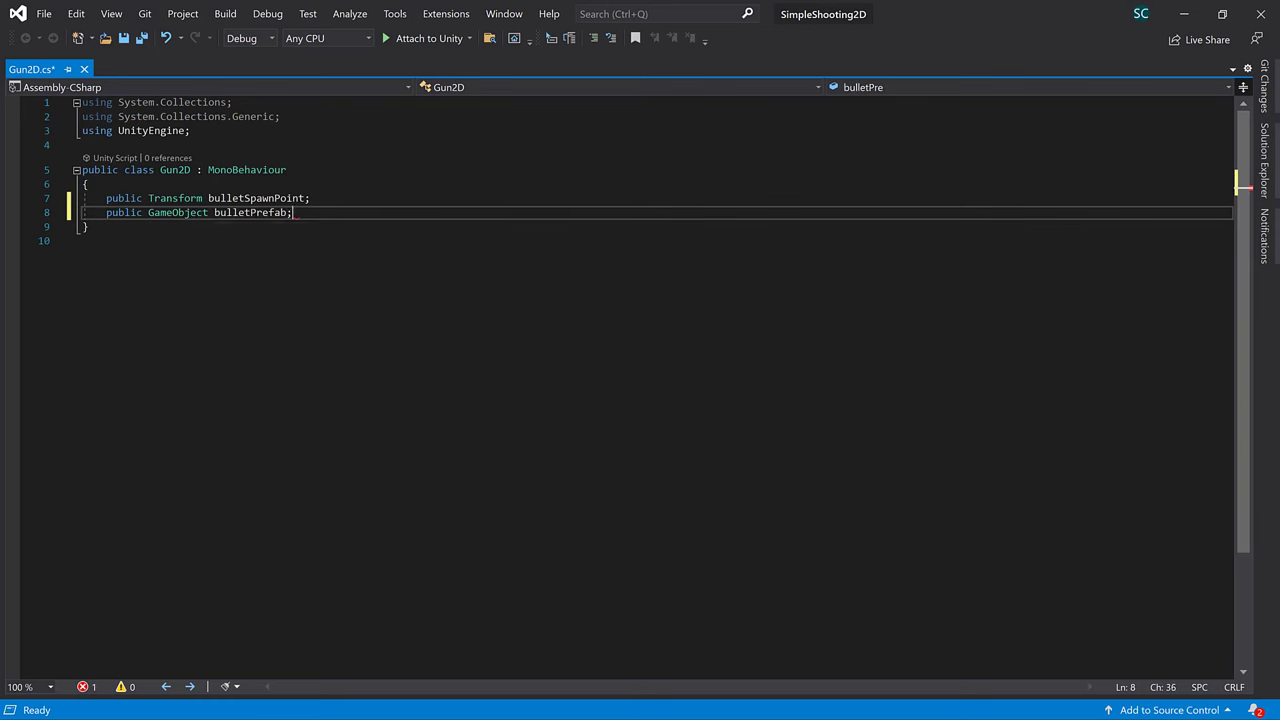
pyautogui.press('Return')
pyautogui.write('public float bulletSpe')
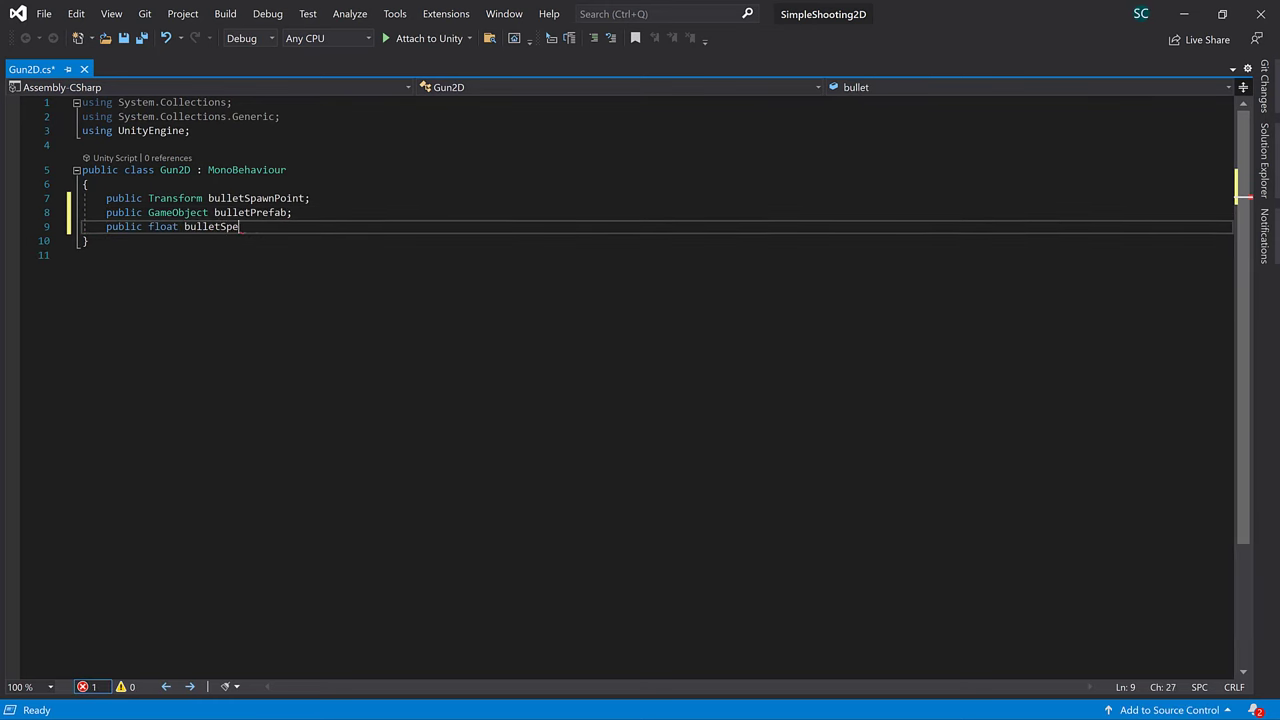
pyautogui.write('ed = 10;')
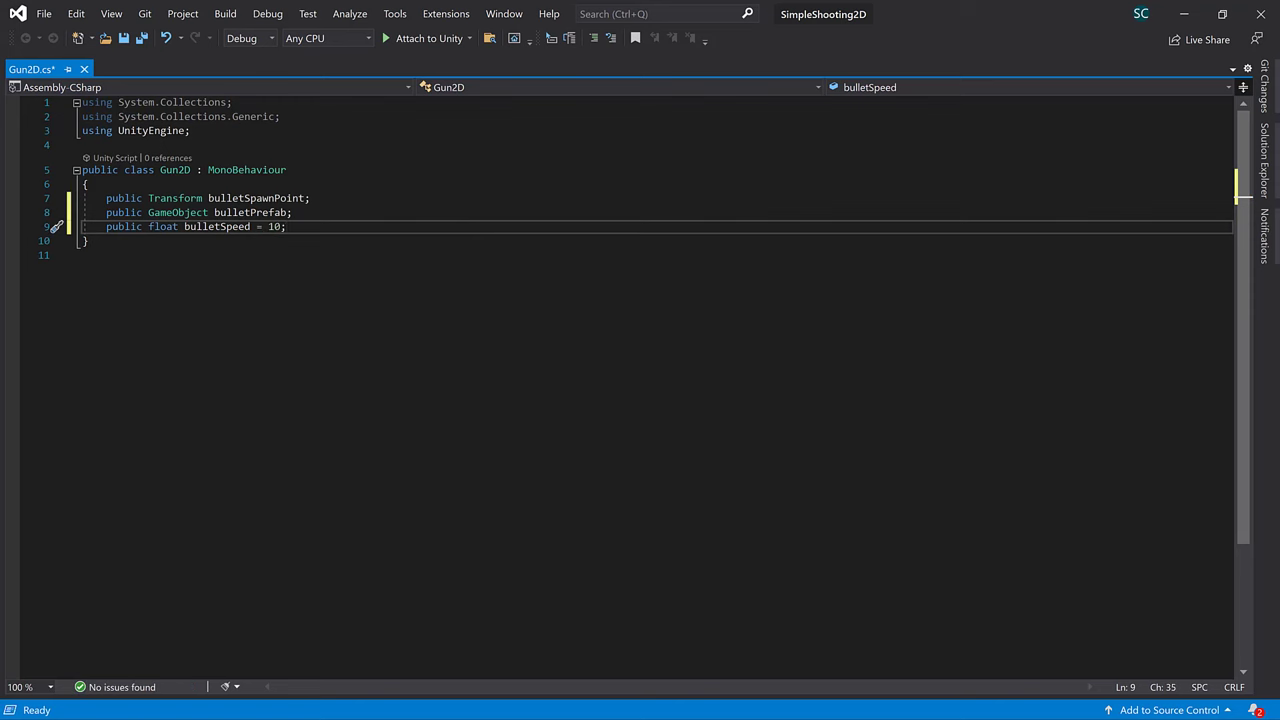
pyautogui.press('Return')
pyautogui.press('Return')
# Add an Update method with an if block checking Input.GetKeyDown(KeyCode.Space).
pyautogui.write('void Upd')
pyautogui.press('Tab')
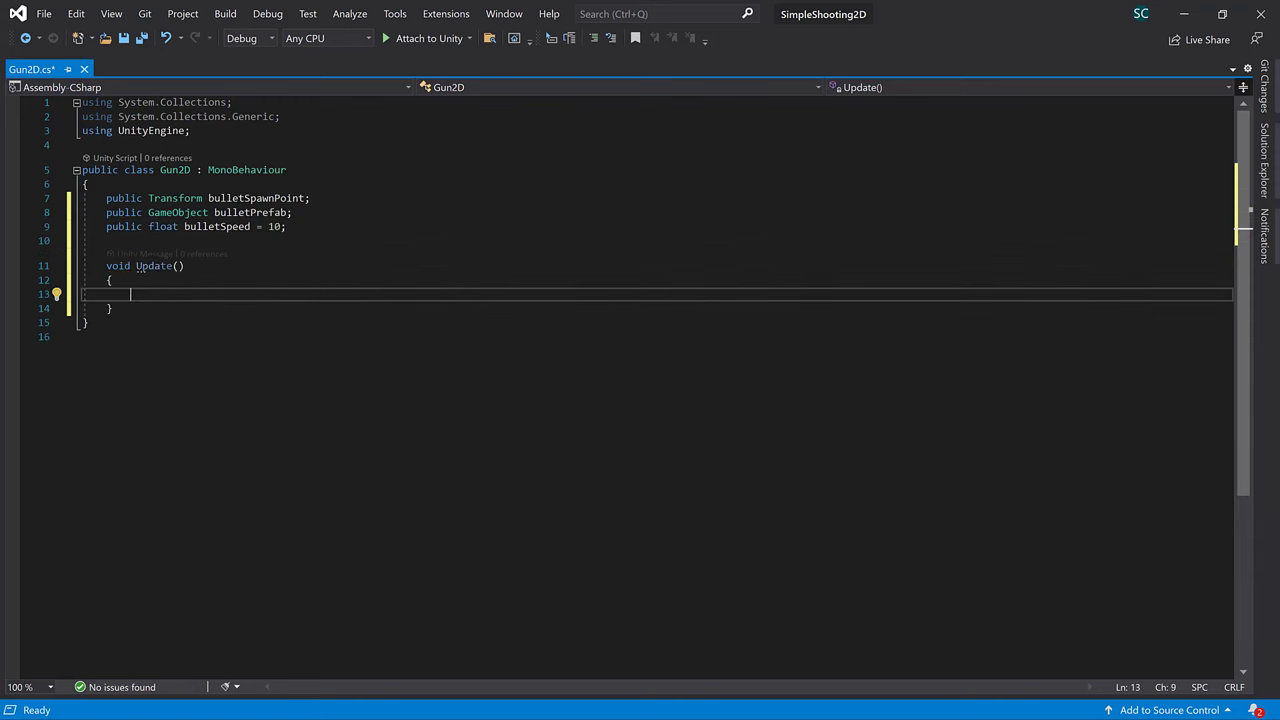
pyautogui.write('if(Input.get')
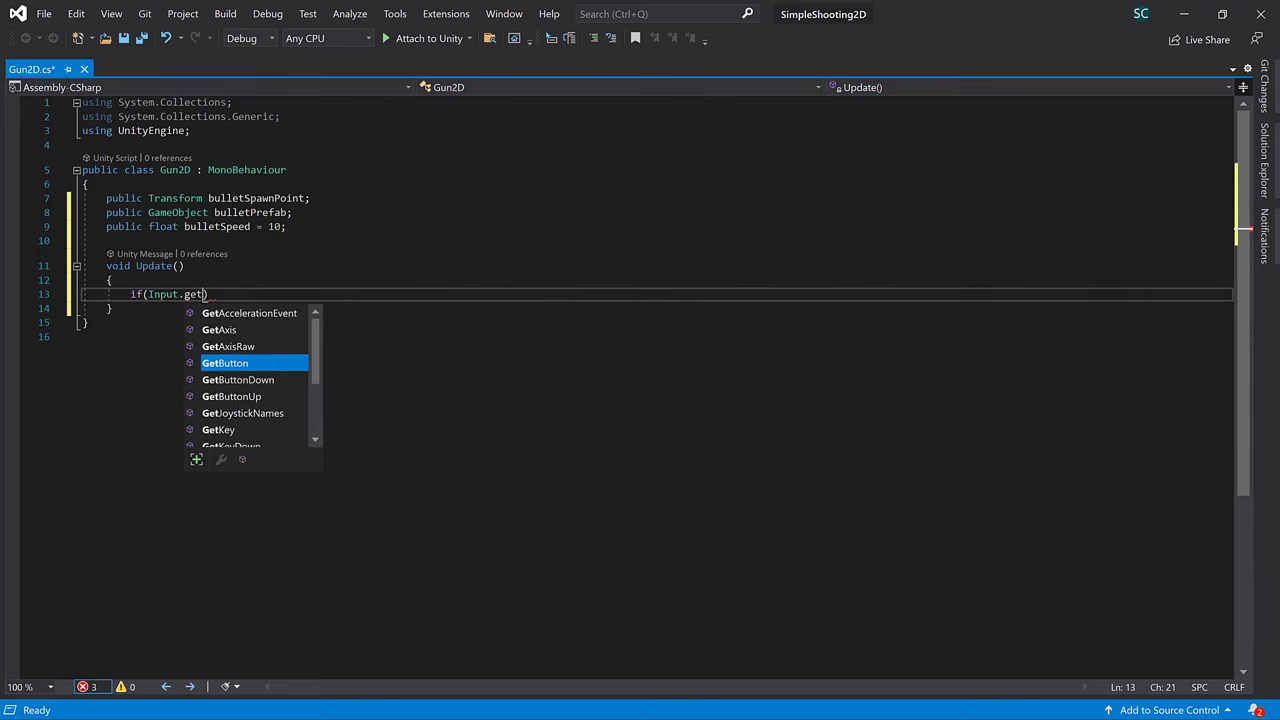
pyautogui.write('keyd(keyc.')
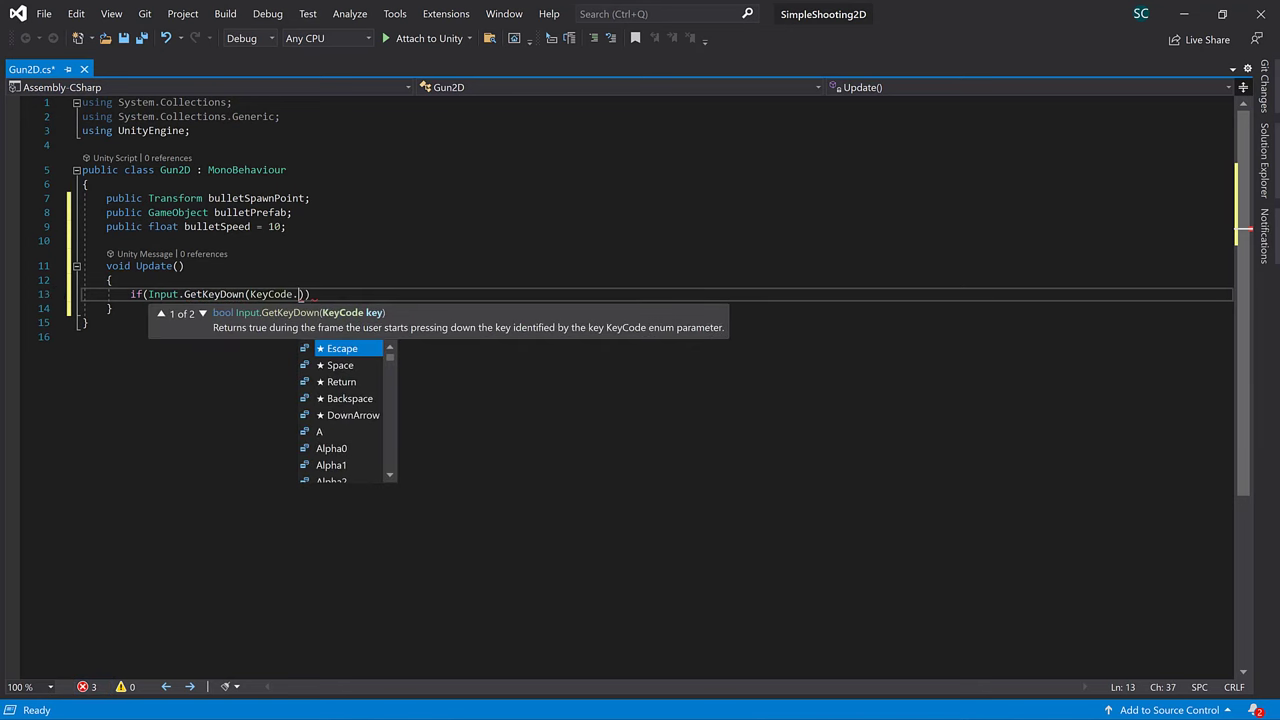
pyautogui.write('sp')
pyautogui.press('Tab')
pyautogui.press('End')
pyautogui.press('Return')
pyautogui.write('{')
pyautogui.press('Return')
# Instantiate bulletPrefab at bulletSpawnPoint's position and rotation into a bullet variable.
pyautogui.write('var bul')
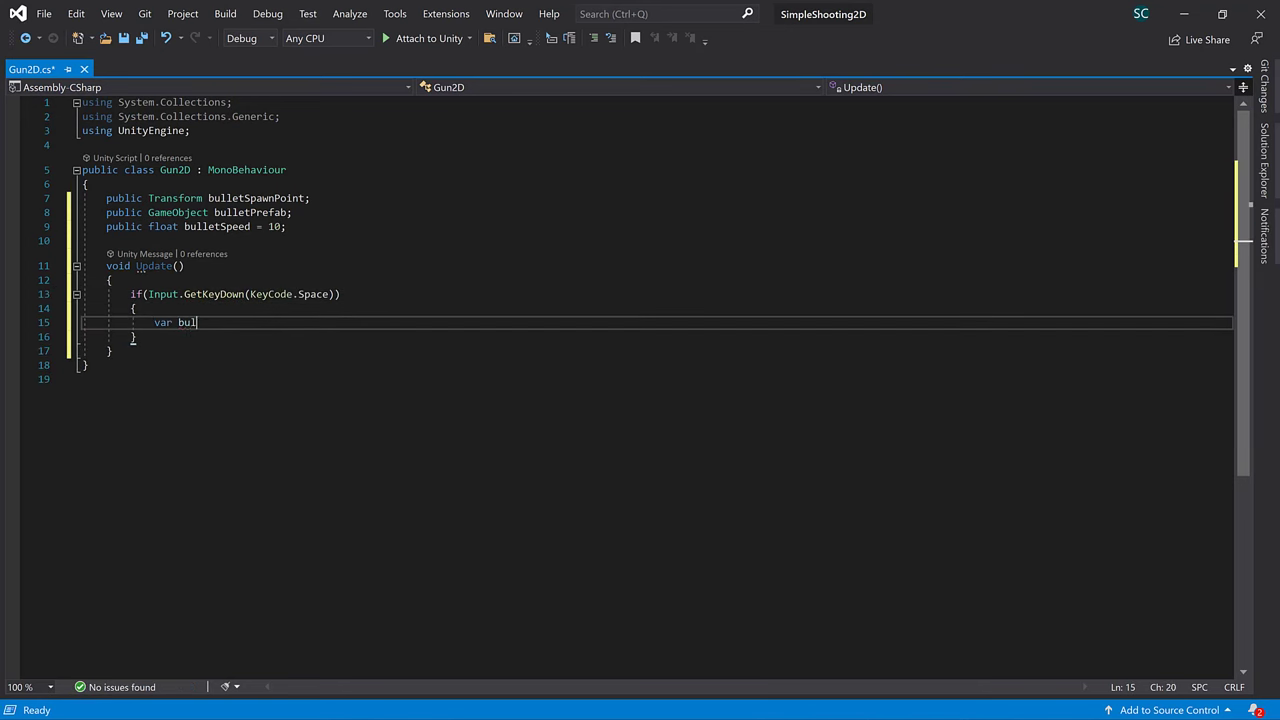
pyautogui.write('let = instant')
pyautogui.press('Tab')
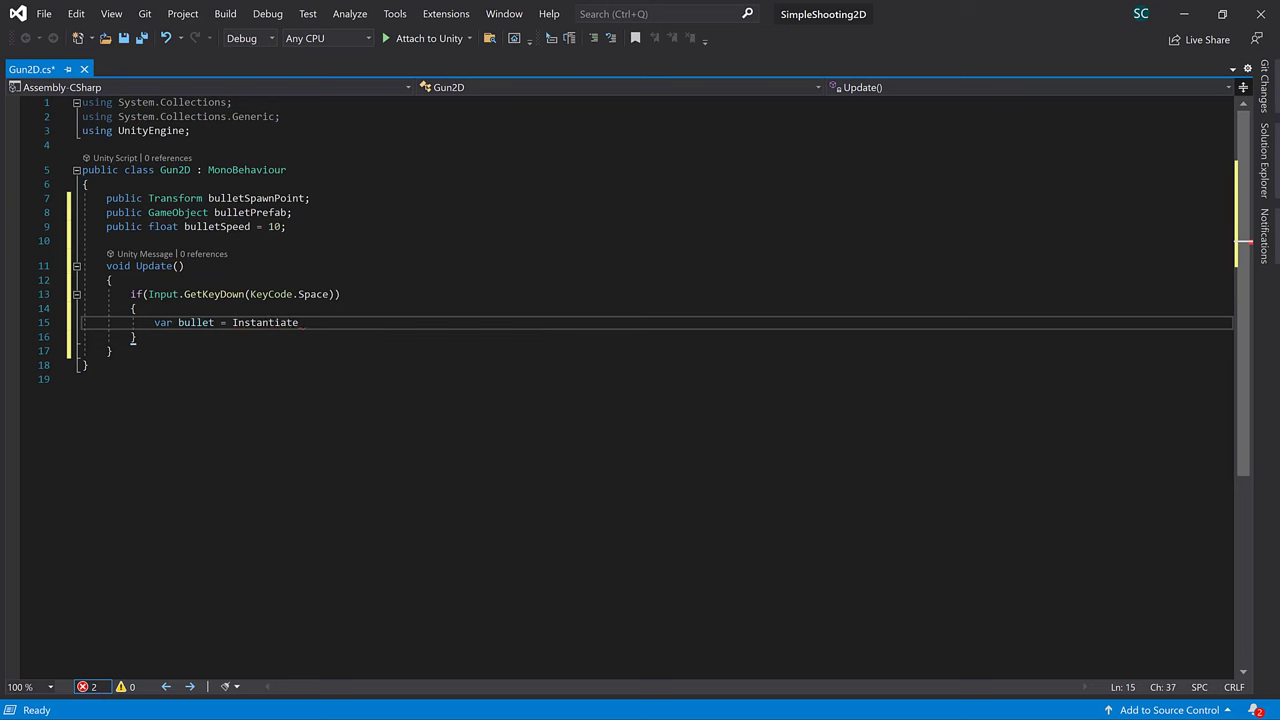
pyautogui.write('(bu')
pyautogui.press('Tab')
pyautogui.write(', bu')
pyautogui.press('Tab')
pyautogui.write(',')
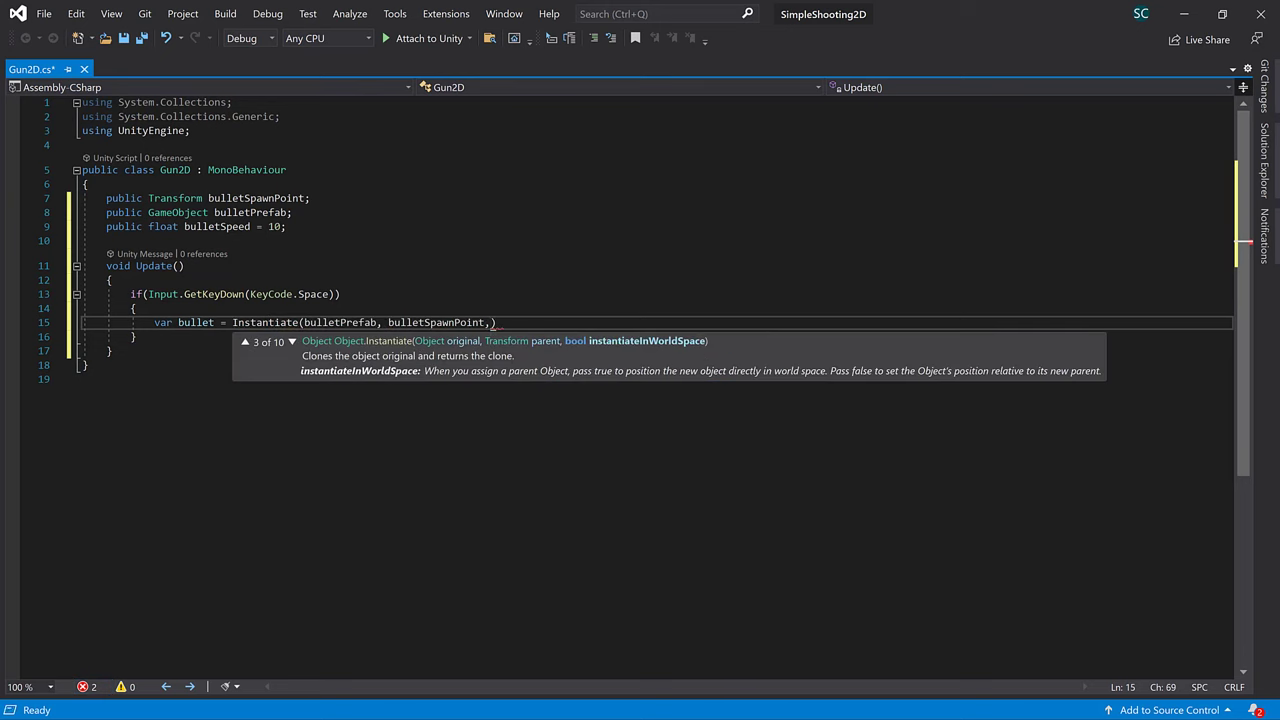
pyautogui.press('BackSpace')
pyautogui.write('.pos')
pyautogui.press('Tab')
pyautogui.write(', bul')
pyautogui.press('Tab')
pyautogui.write('.r')
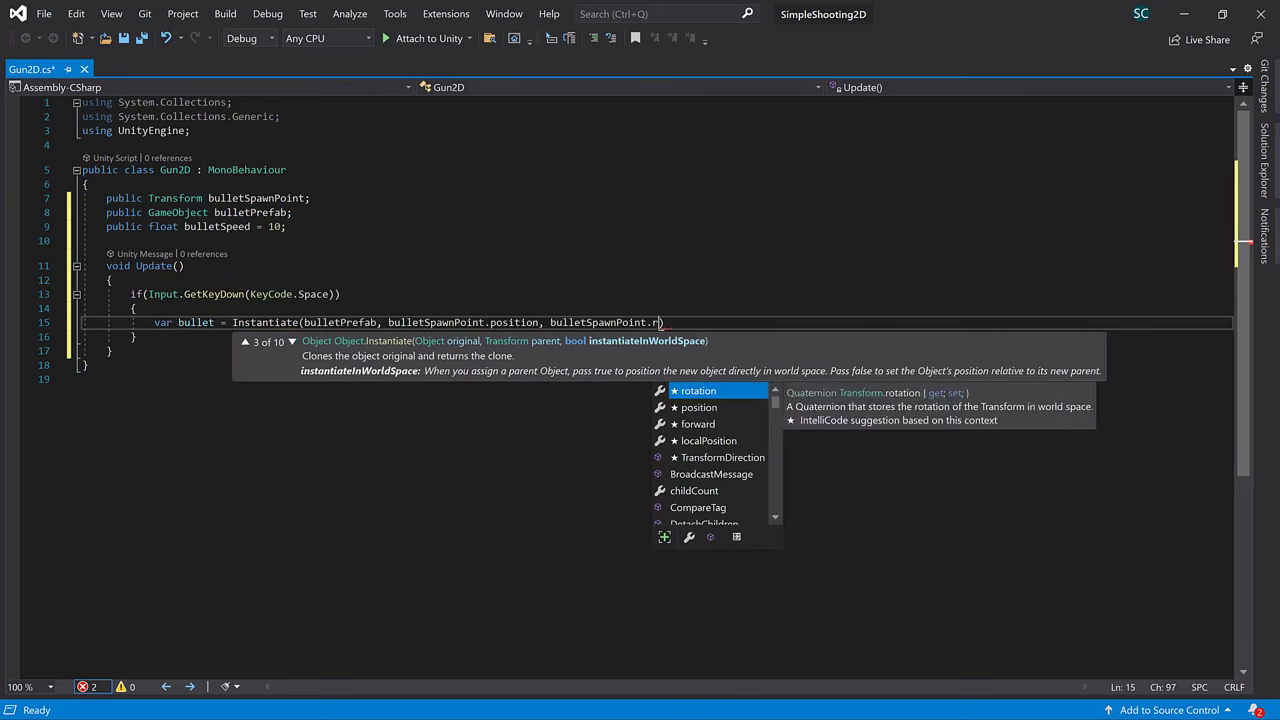
pyautogui.press('Tab')
pyautogui.write(');')
pyautogui.press('Return')
# Set the bullet's Rigidbody2D velocity to bulletSpawnPoint.up * bulletSpeed, save, and return to Unity.
pyautogui.write('bull')
pyautogui.press('Tab')
pyautogui.write('.get')
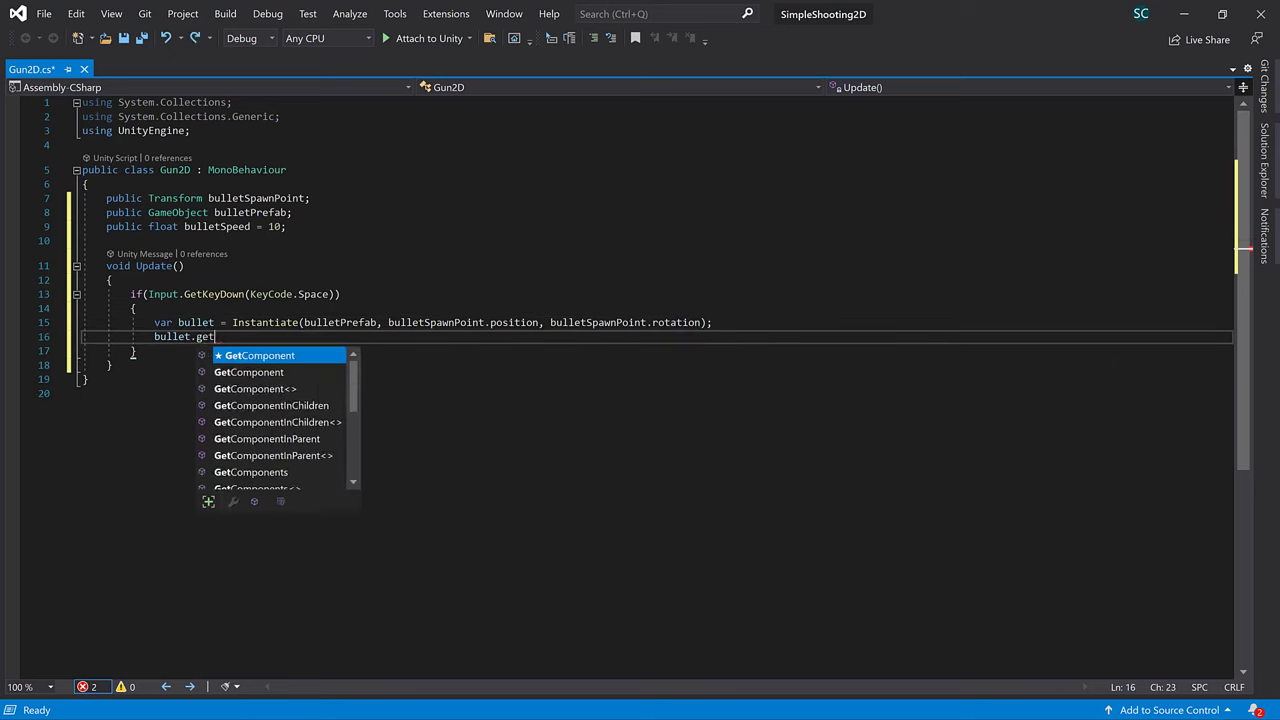
pyautogui.write('<rigi>')
pyautogui.press('Tab')
pyautogui.write('>')
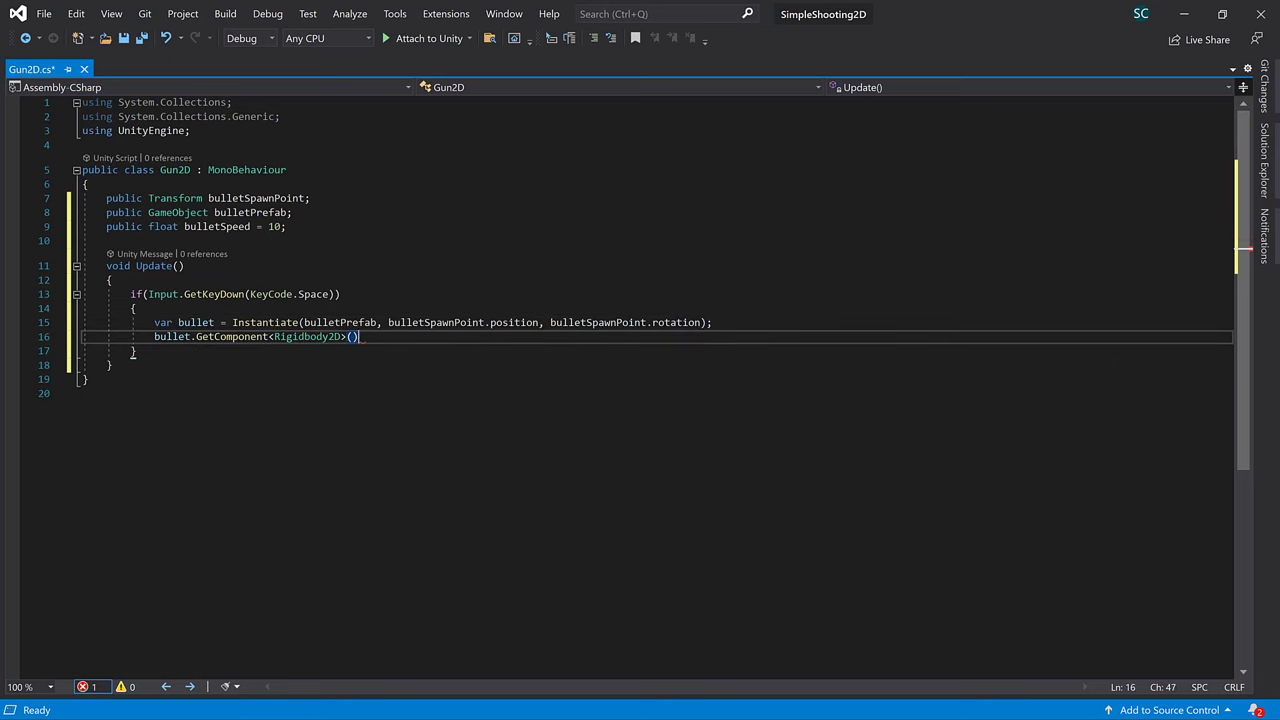
pyautogui.write('.velocitybuls')
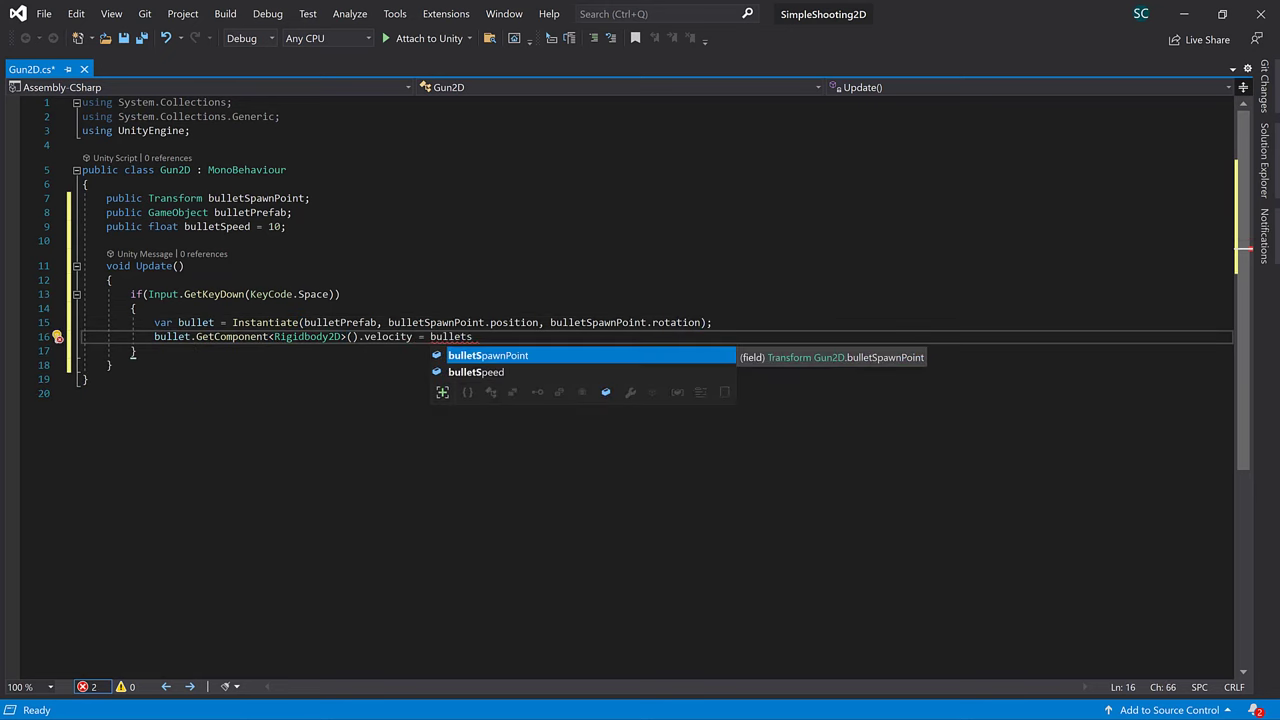
pyautogui.press('Tab')
pyautogui.write('.up * bul')
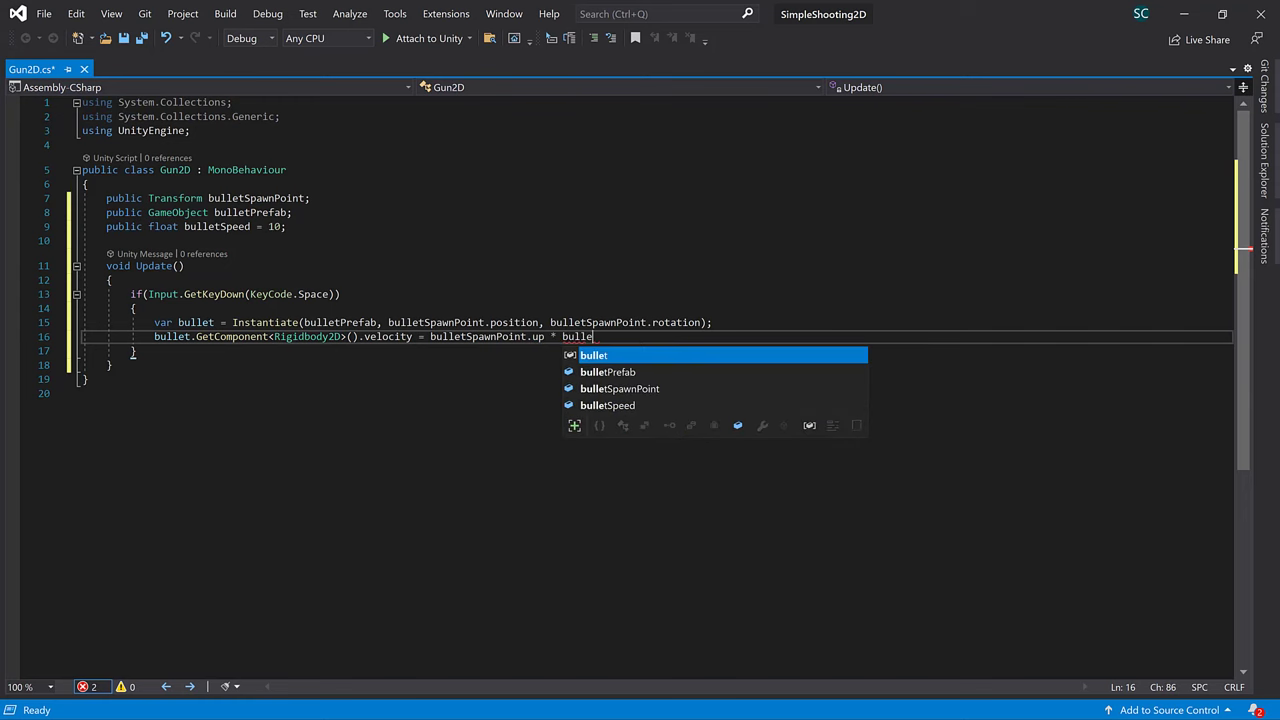
pyautogui.write('spe;')
pyautogui.hotkey('ctrl', 's')
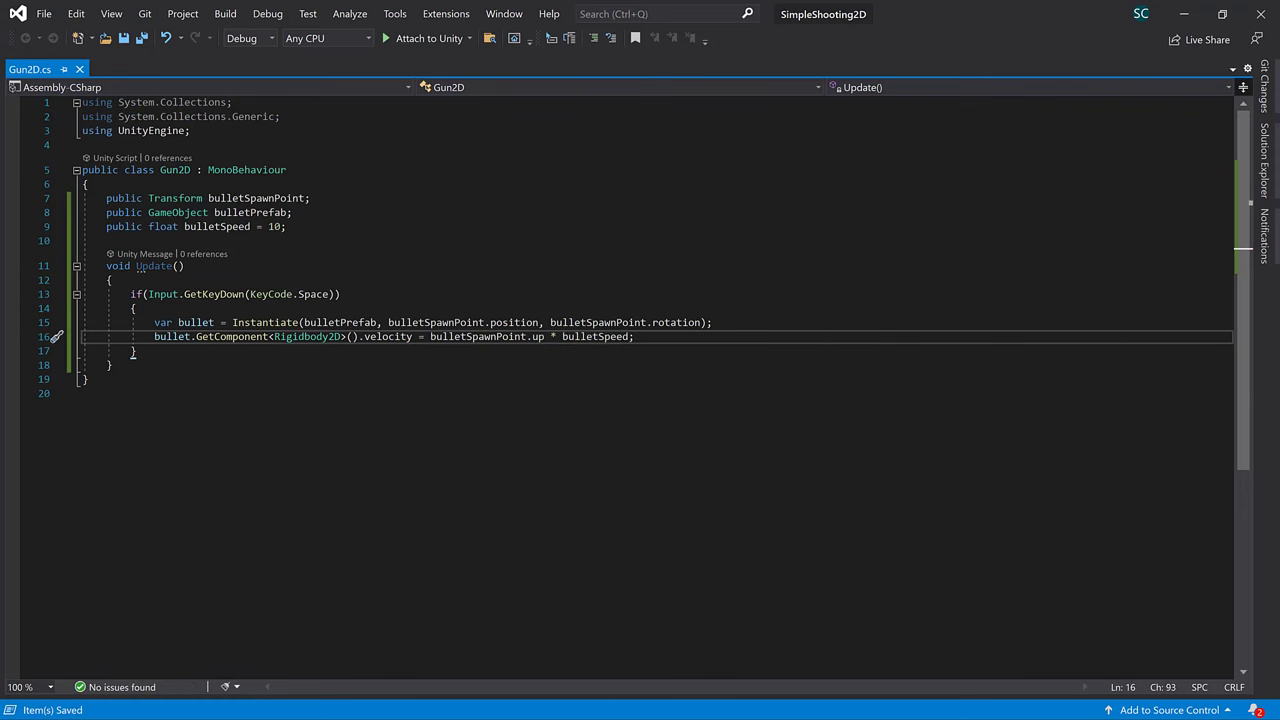
pyautogui.click(1183, 14)
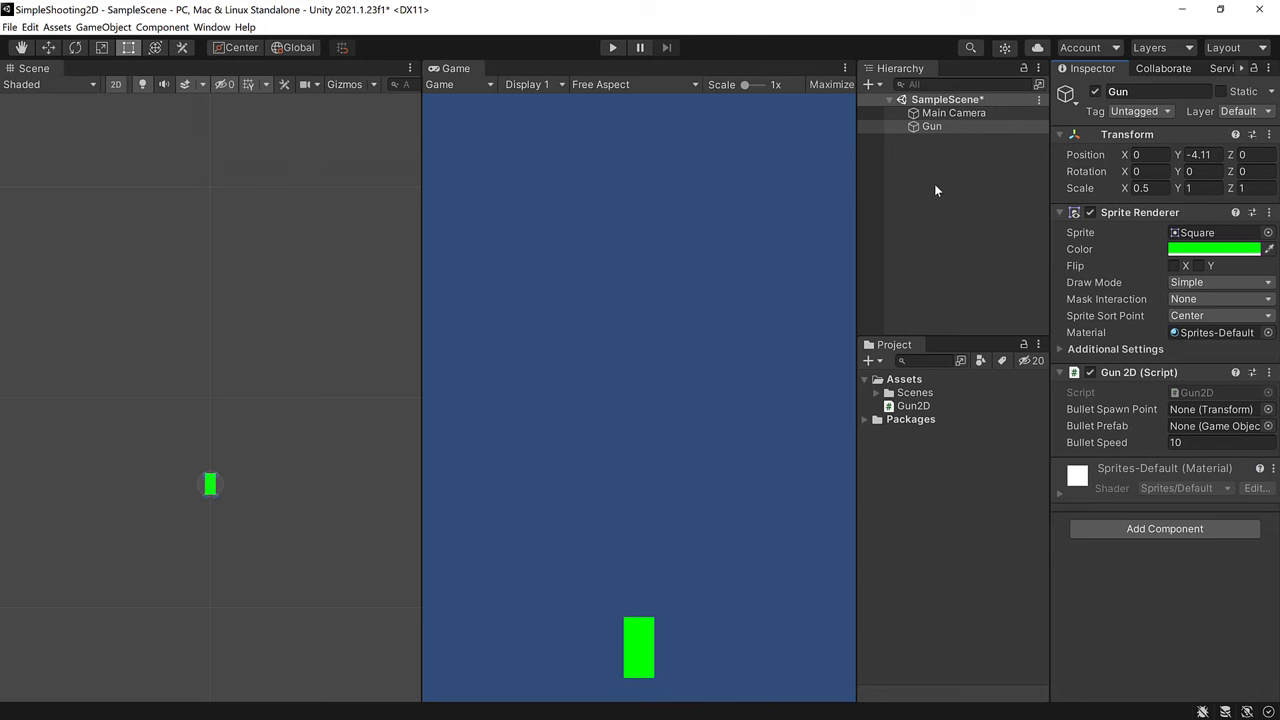
# Create an empty child BulletSpawnPoint under Gun and raise it to Y 0.63.
pyautogui.rightClick(943, 128)
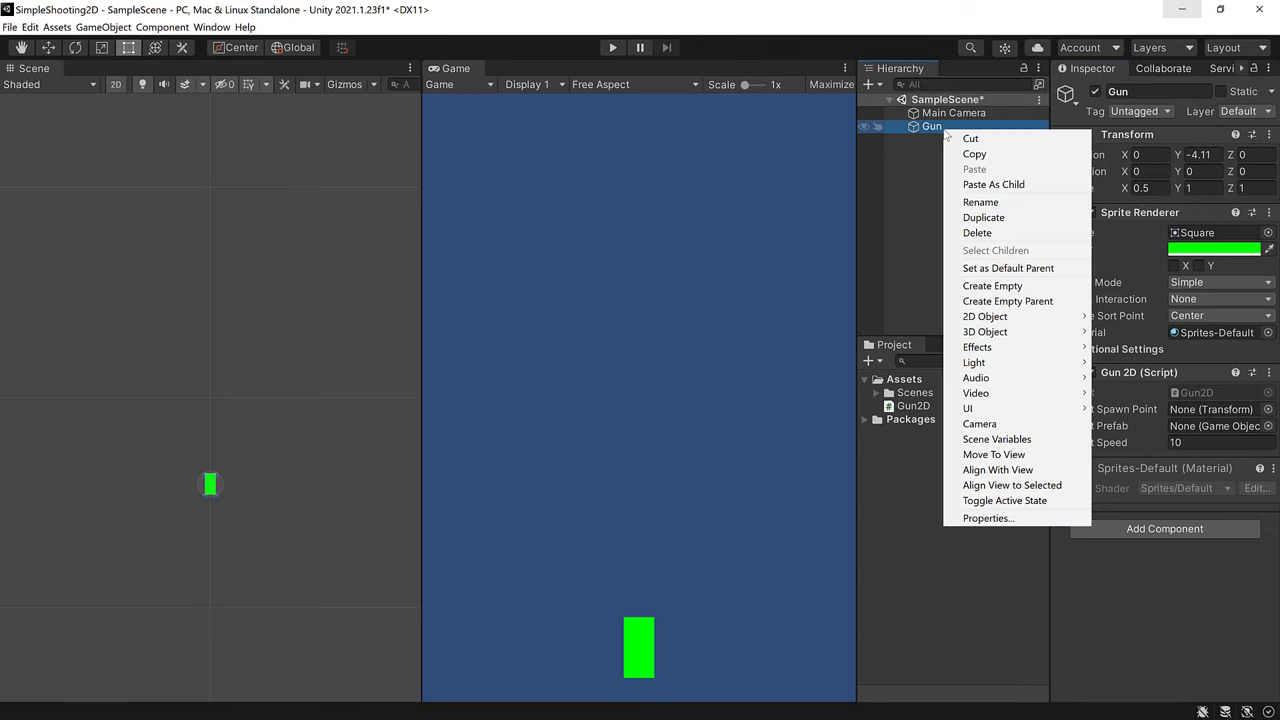
pyautogui.click(1010, 289)
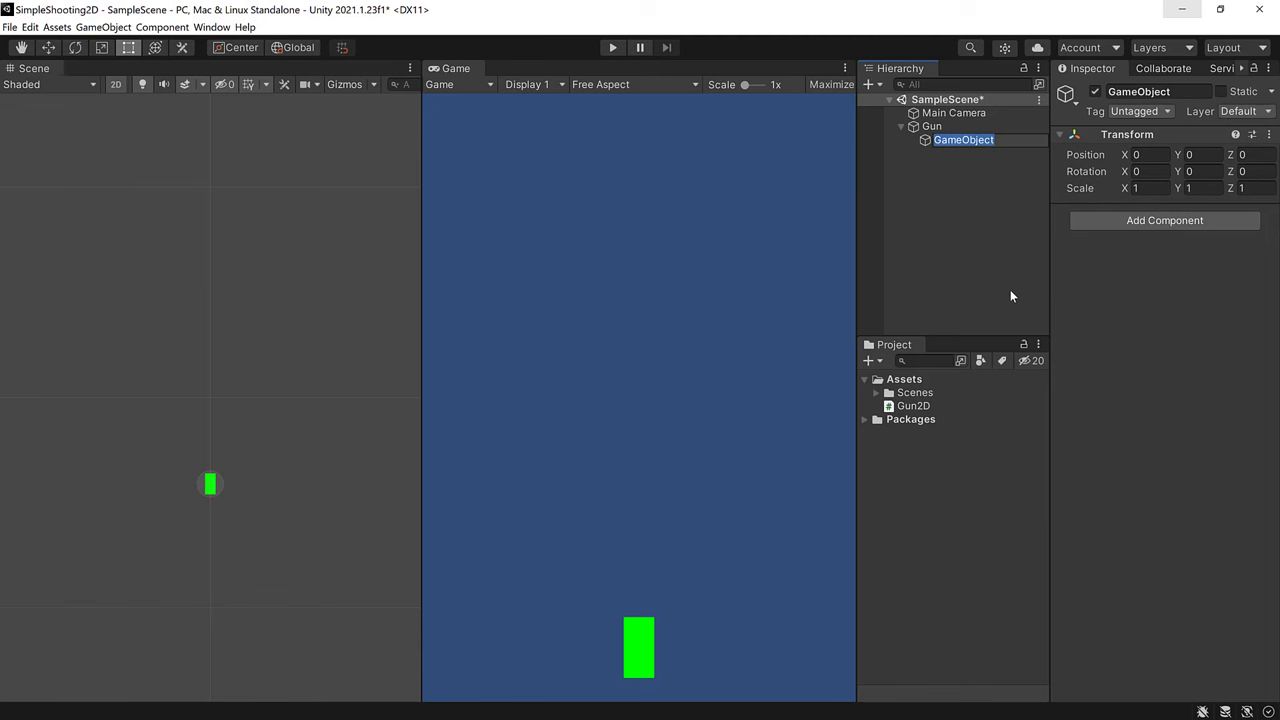
pyautogui.write('BulletSpawn')
pyautogui.write('Point')
pyautogui.press('Return')
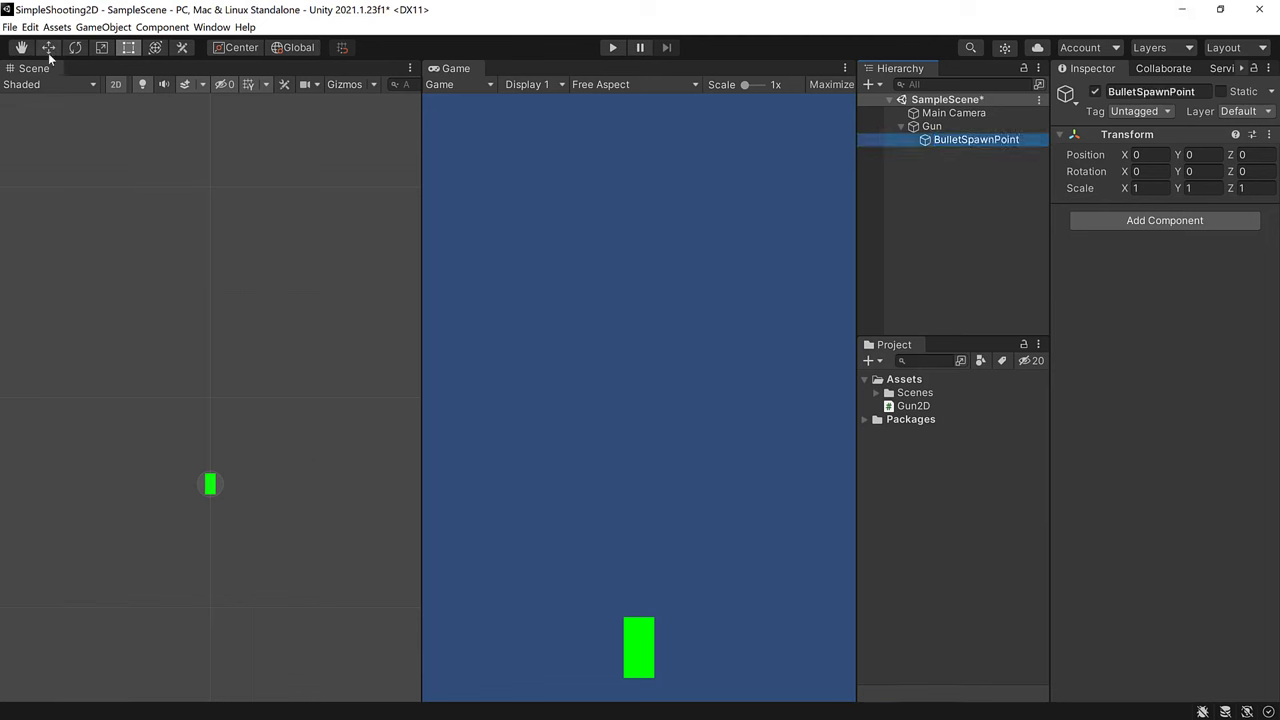
pyautogui.click(48, 50)
pyautogui.moveTo(211, 424); pyautogui.dragTo(210, 410)
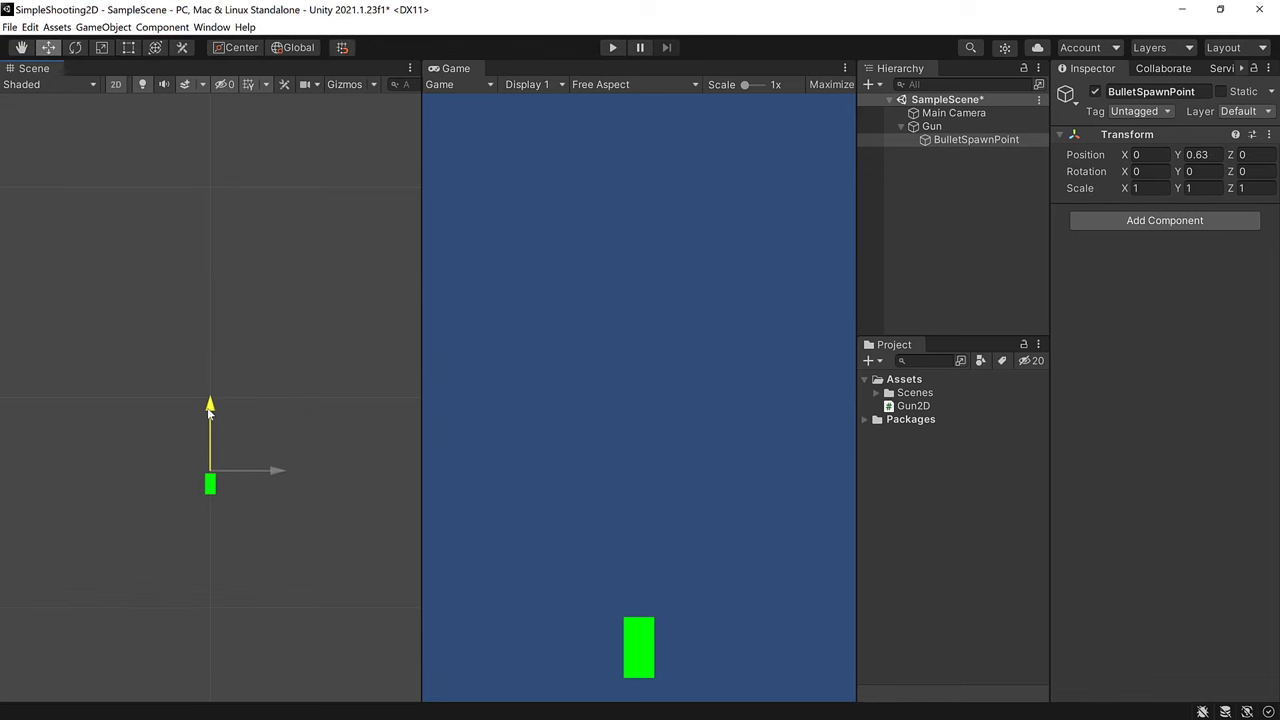
# Assign BulletSpawnPoint to the Gun 2D script's Bullet Spawn Point field.
pyautogui.click(953, 126)
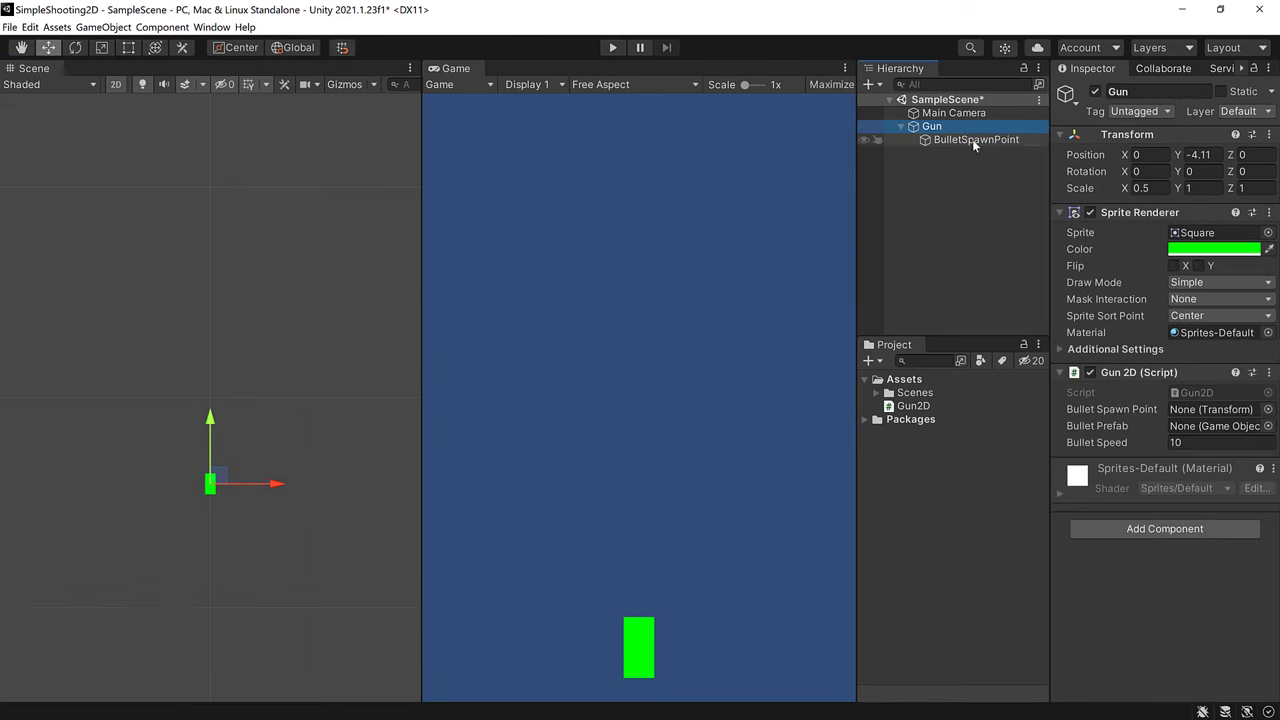
pyautogui.moveTo(972, 139); pyautogui.dragTo(1205, 412)
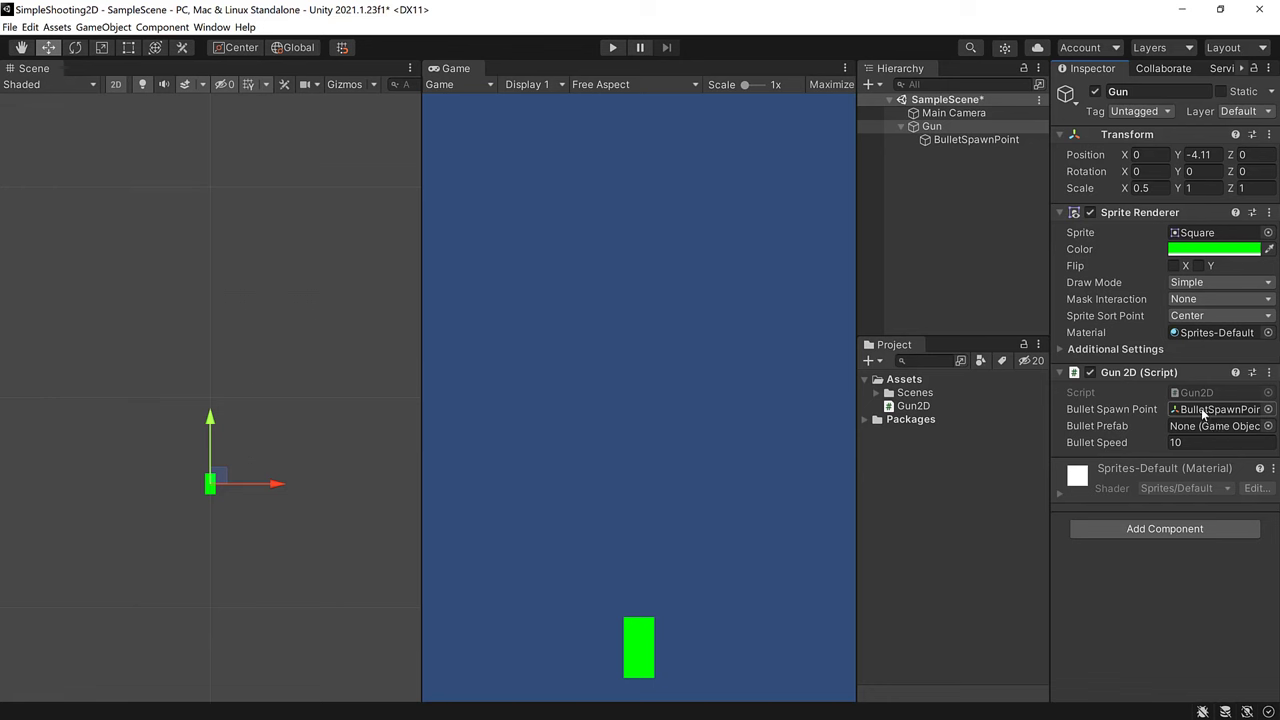
pyautogui.click(878, 88)
# Create a 2D circle sprite named Bullet.
pyautogui.moveTo(900, 150)
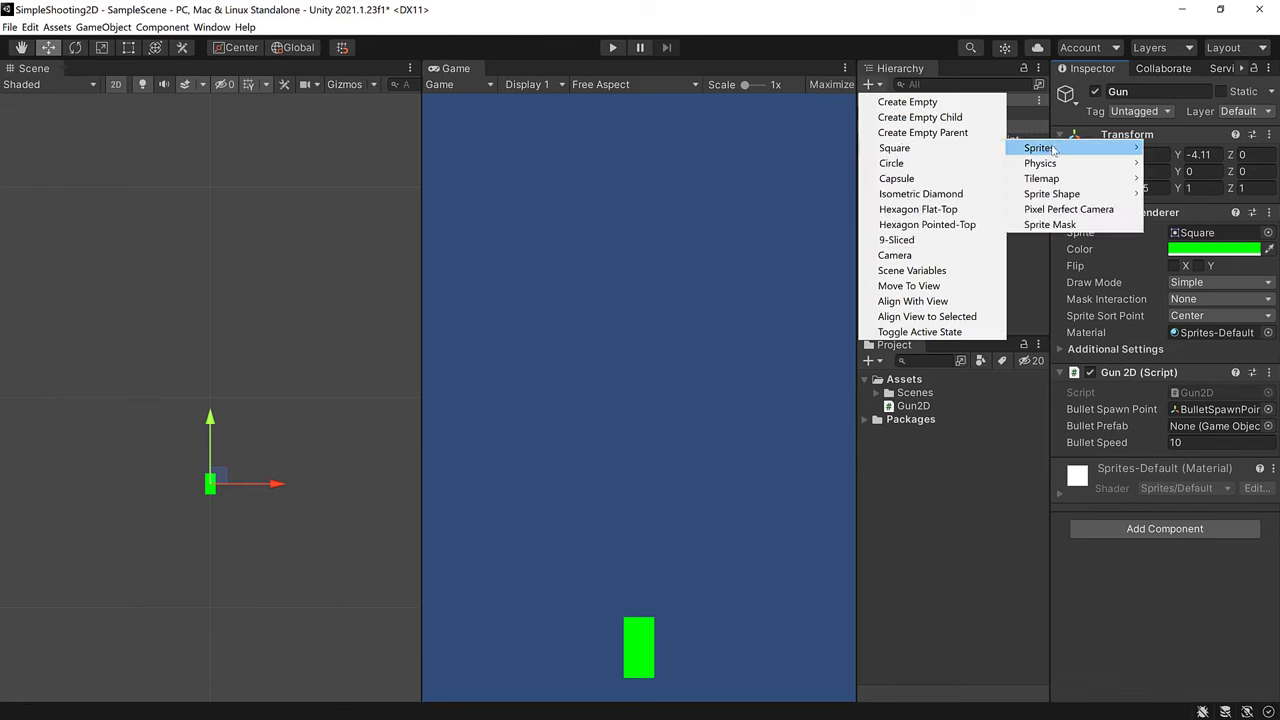
pyautogui.click(951, 163)
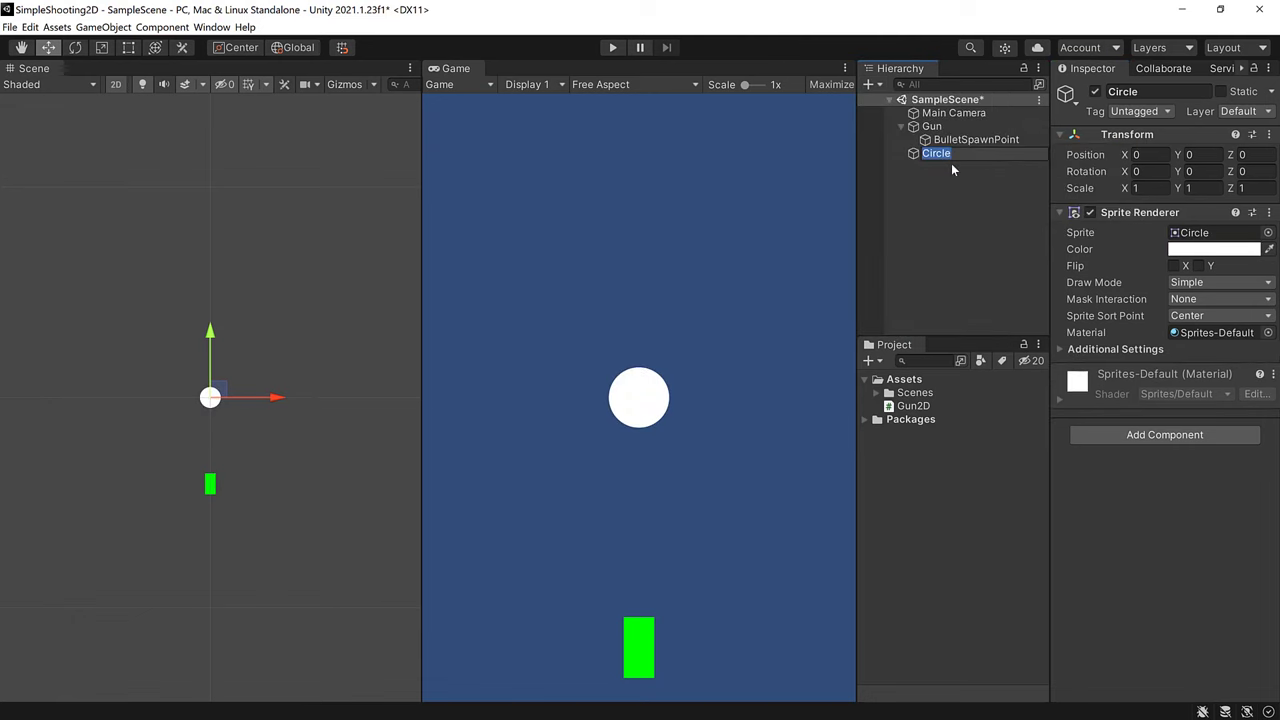
pyautogui.write('Bullet')
pyautogui.press('Return')
# Scale Bullet to 0.25 on X and Y and colour it red FF0000.
pyautogui.click(1138, 188)
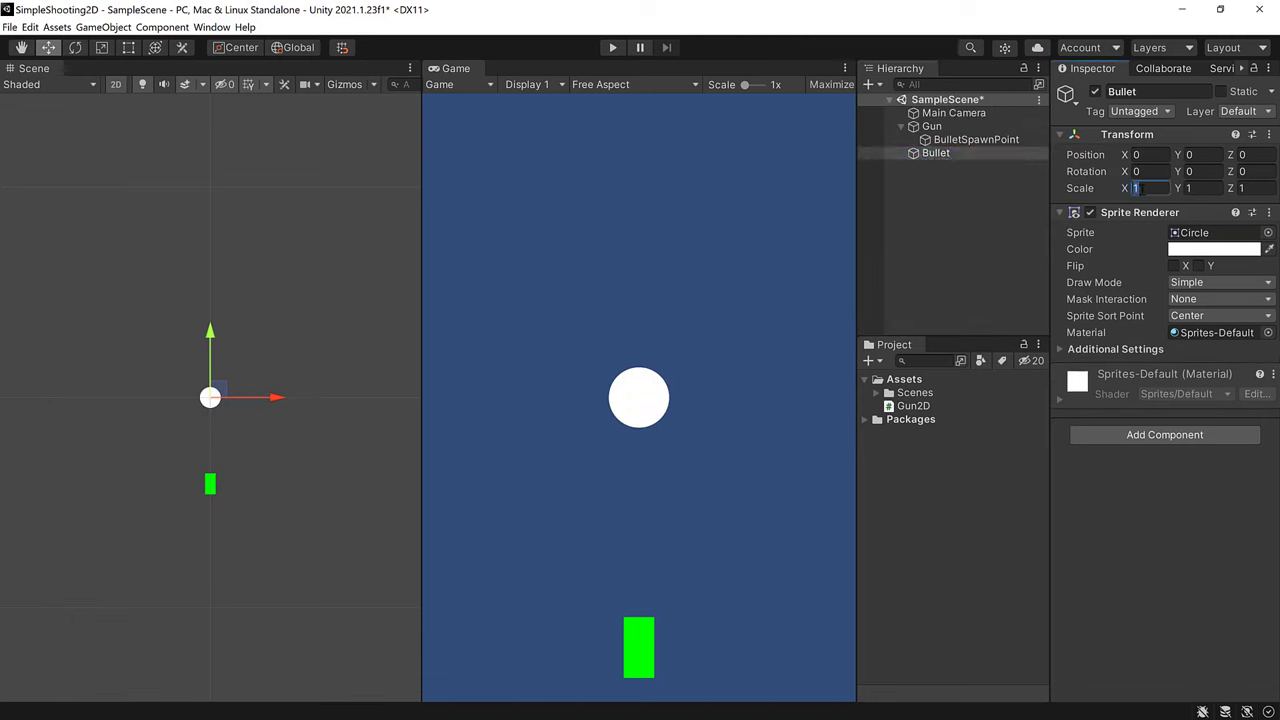
pyautogui.write('0.2')
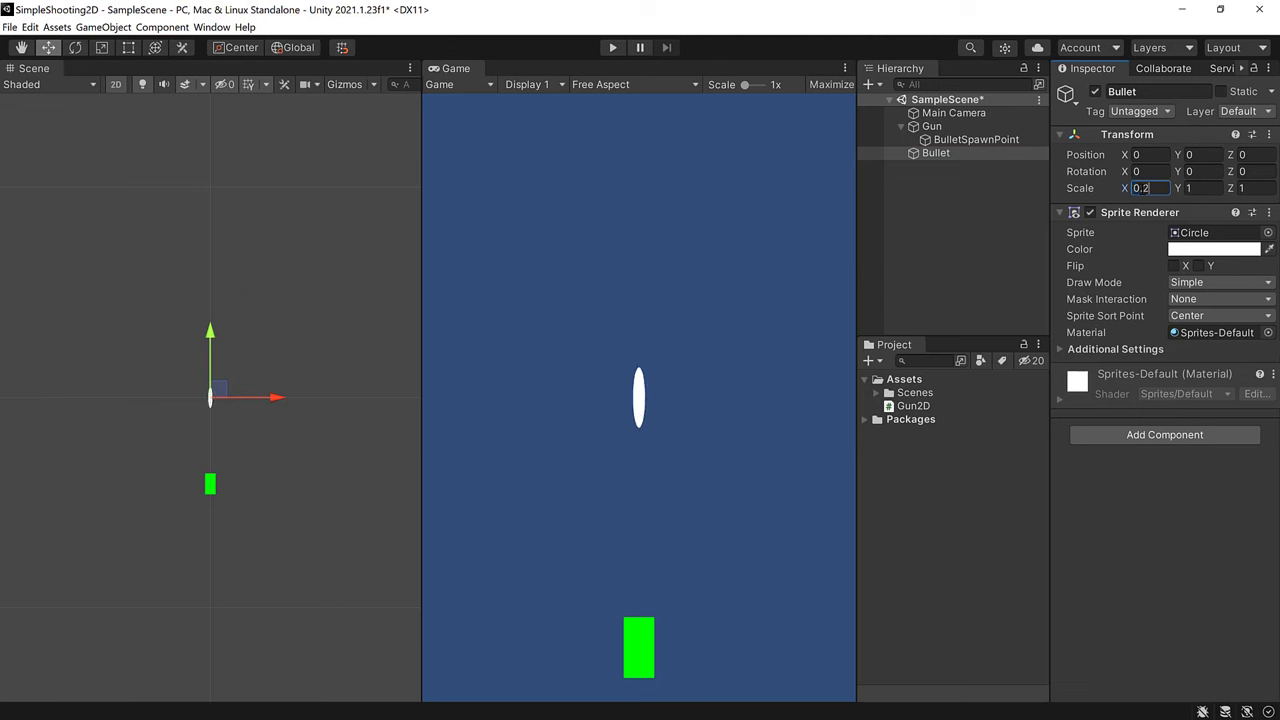
pyautogui.write('5')
pyautogui.write('0.')
pyautogui.press('Return')
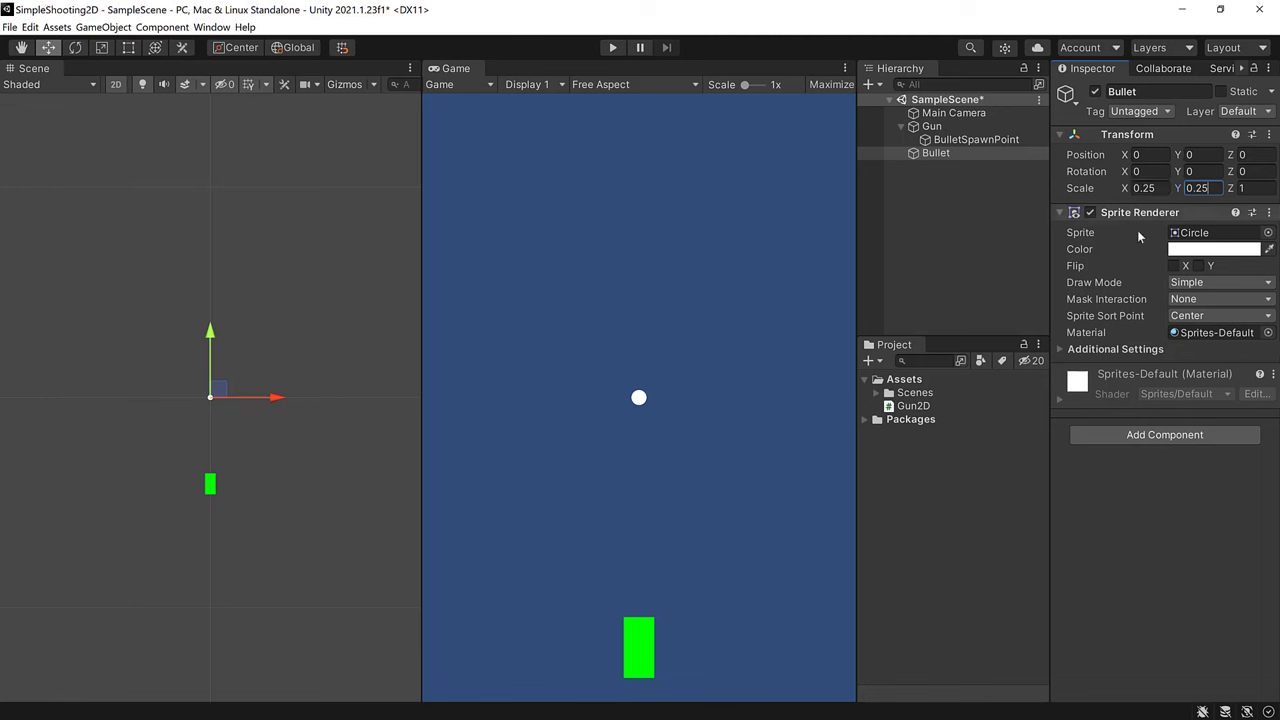
pyautogui.click(1220, 249)
pyautogui.moveTo(1137, 543)
pyautogui.mouseDown()
pyautogui.moveTo(1089, 551)
pyautogui.moveTo(1089, 570)
pyautogui.mouseUp()
pyautogui.click(1262, 250)
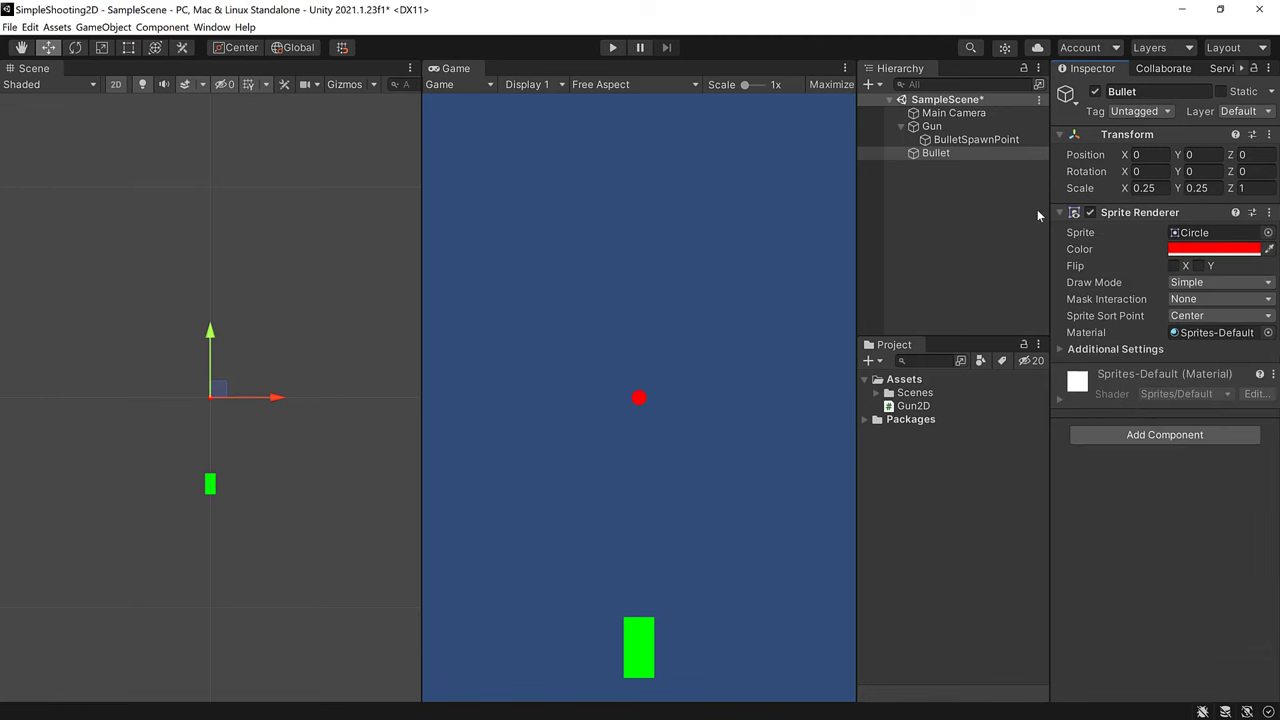
# Add a Rigidbody 2D component to Bullet.
pyautogui.click(1059, 211)
pyautogui.click(1148, 293)
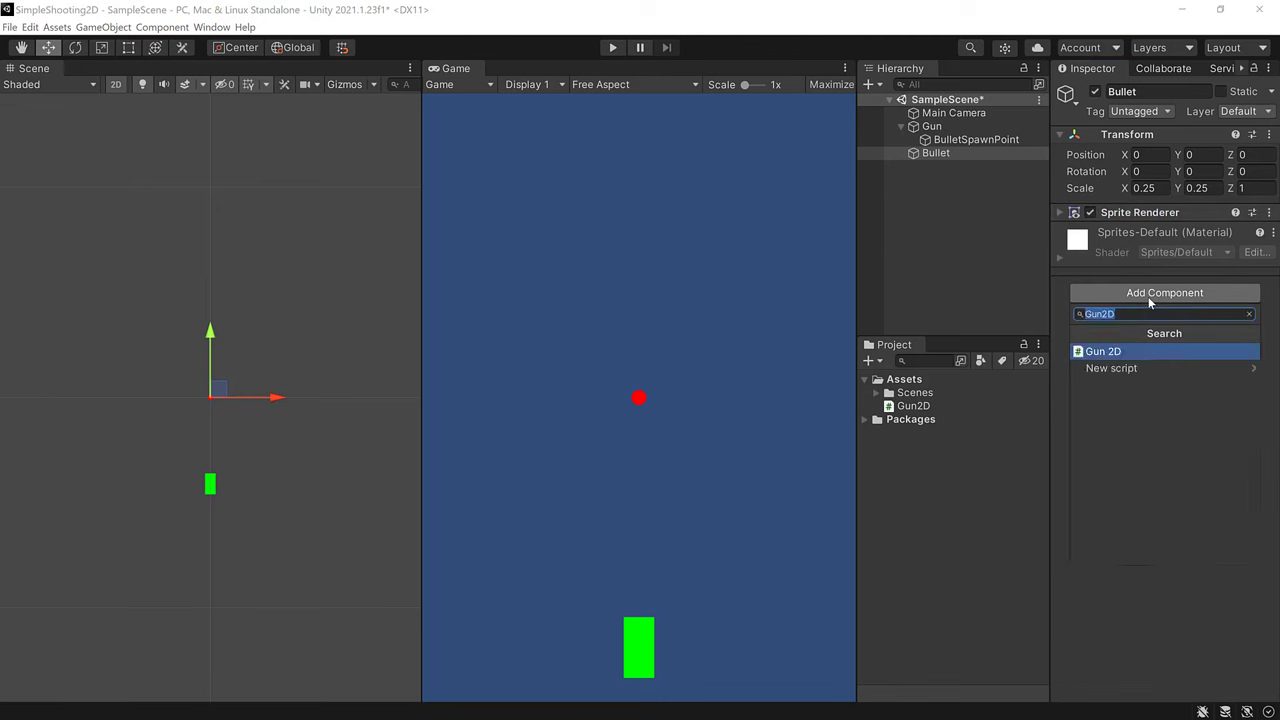
pyautogui.write('rigi')
pyautogui.press('Down')
pyautogui.press('Return')
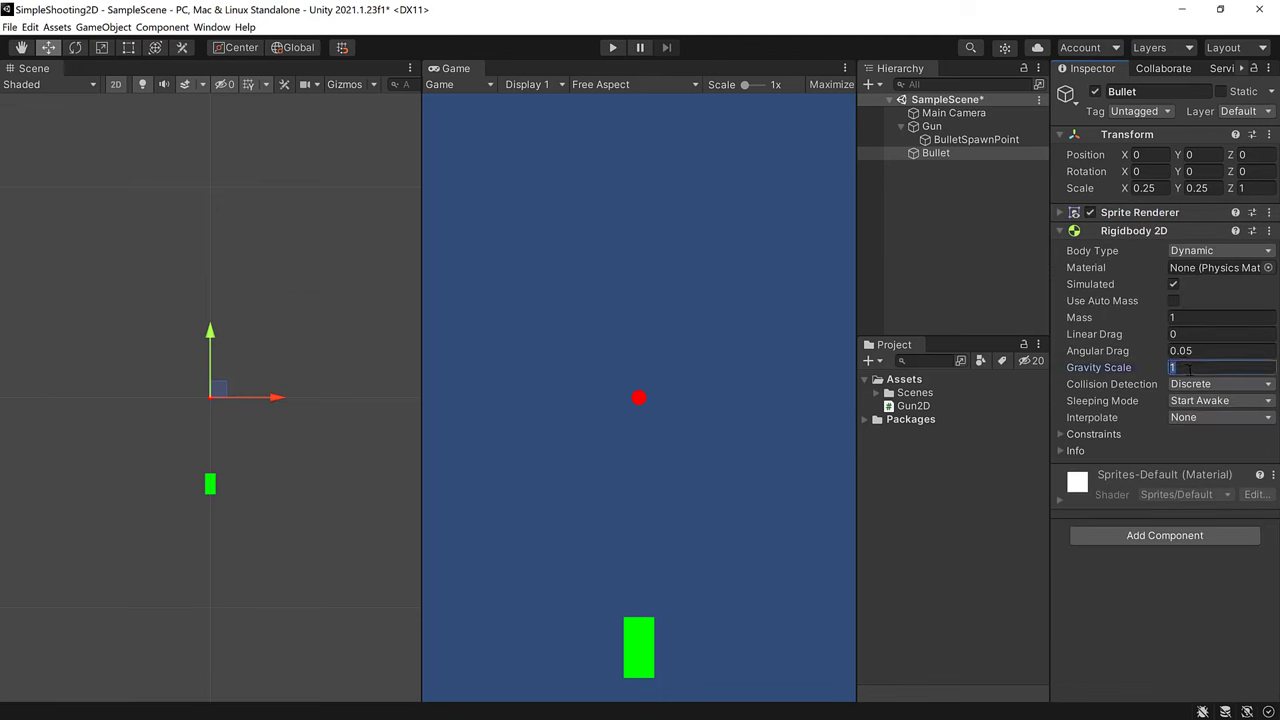
# Add a Circle Collider 2D component to Bullet.
pyautogui.click(1110, 231)
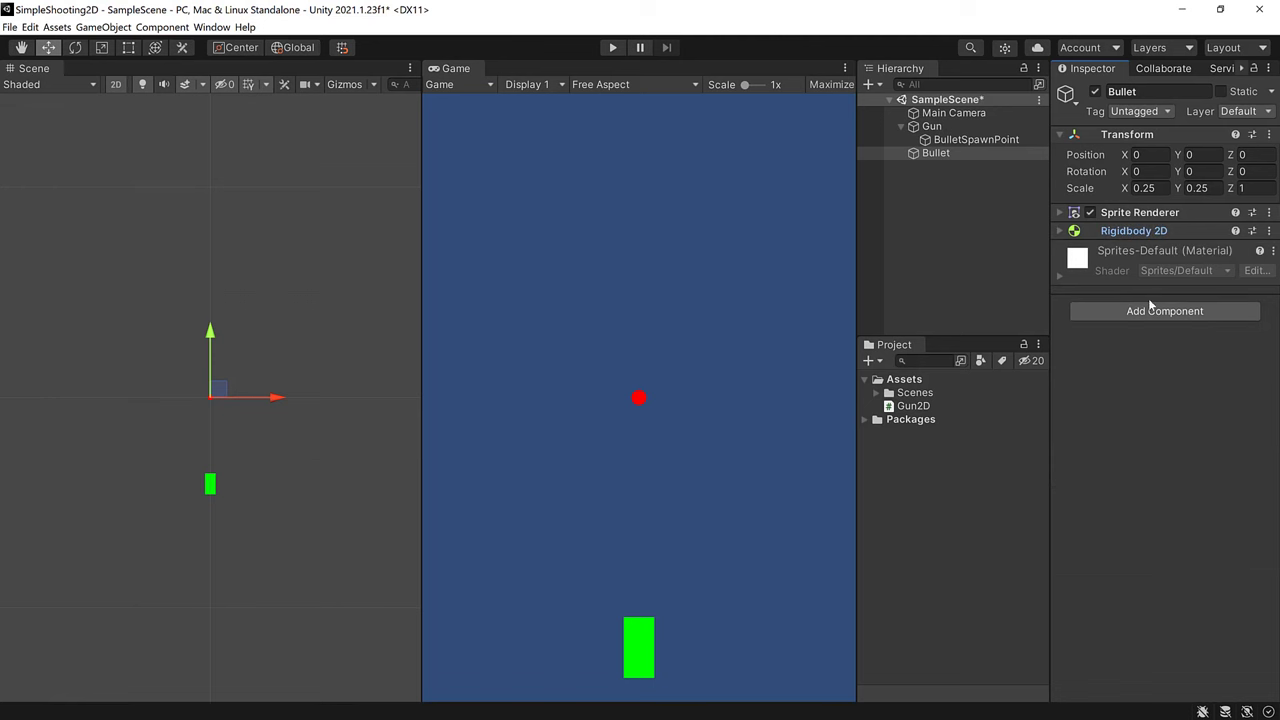
pyautogui.click(1150, 312)
pyautogui.write('circle')
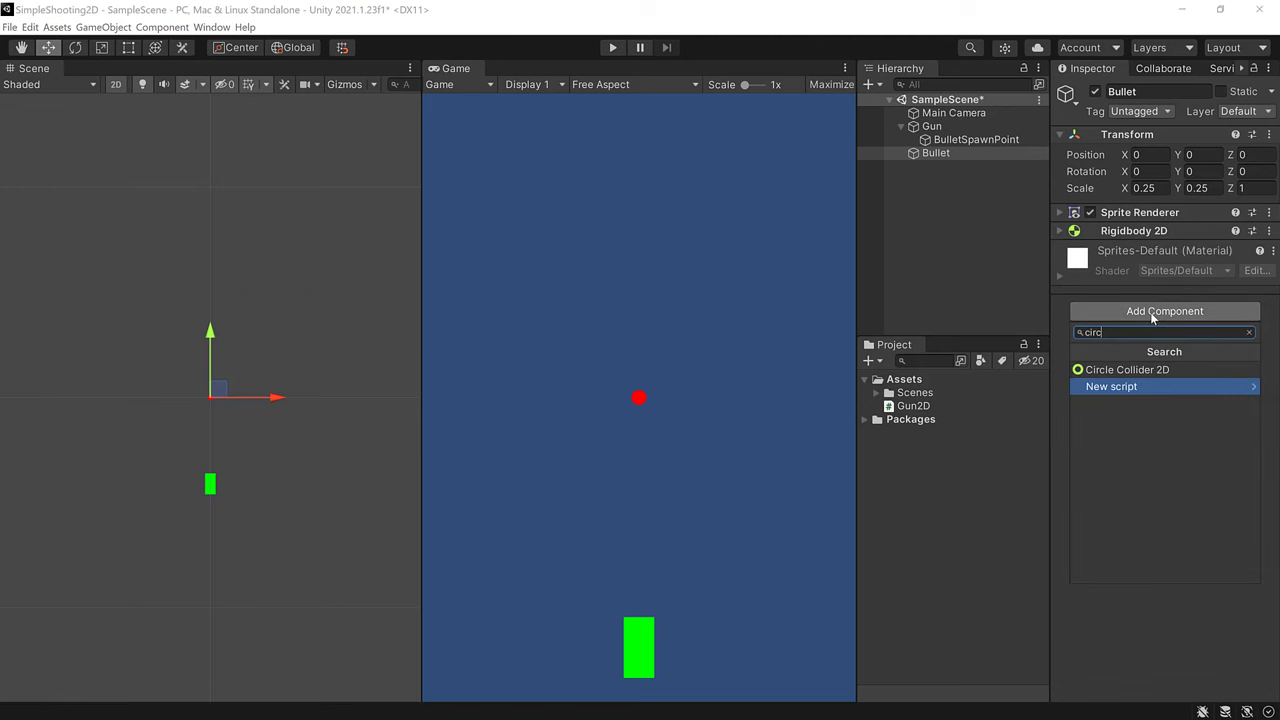
pyautogui.press('Return')
pyautogui.click(1090, 249)
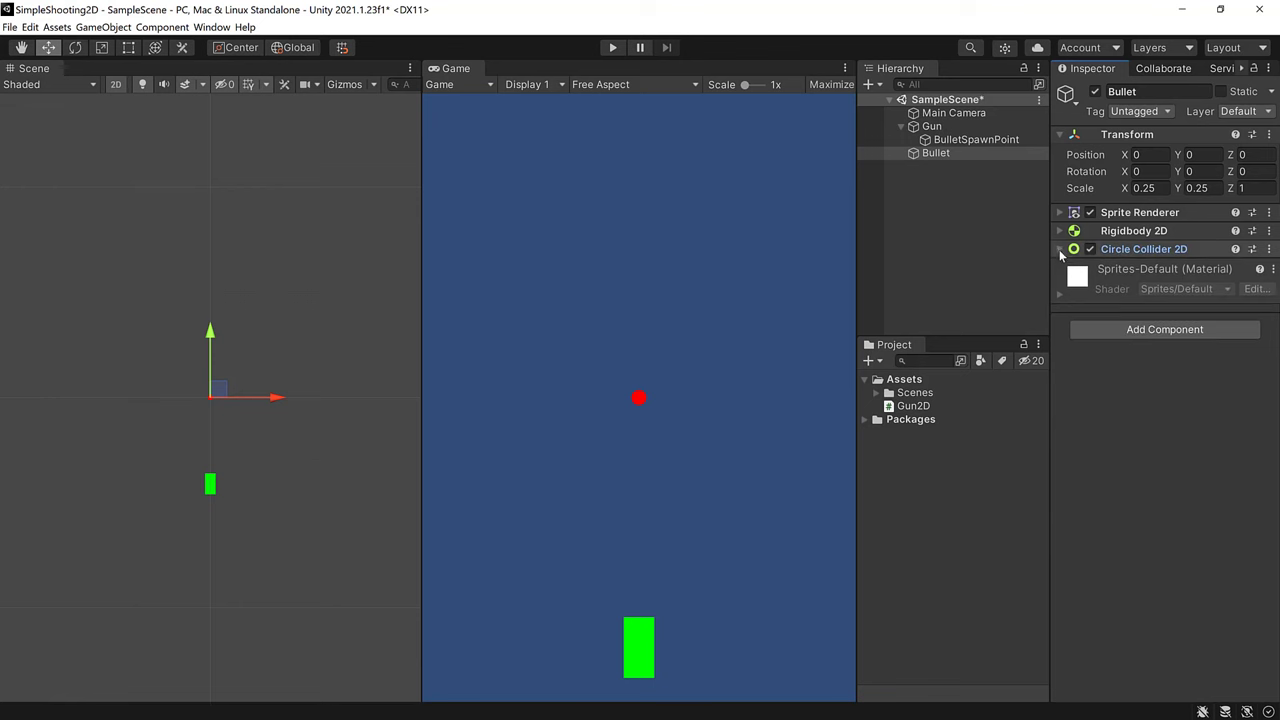
# Create and attach a new Bullet script, then bring up its component options.
pyautogui.click(1153, 332)
pyautogui.write('B')
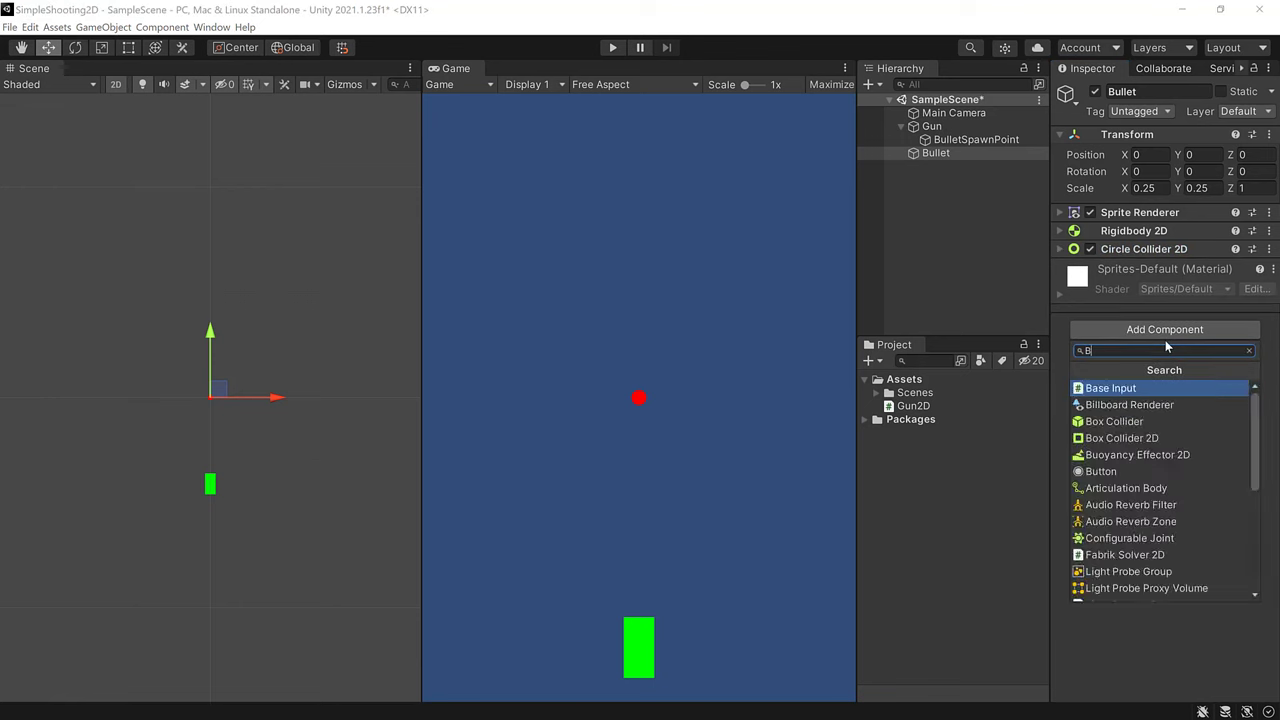
pyautogui.write('ullet')
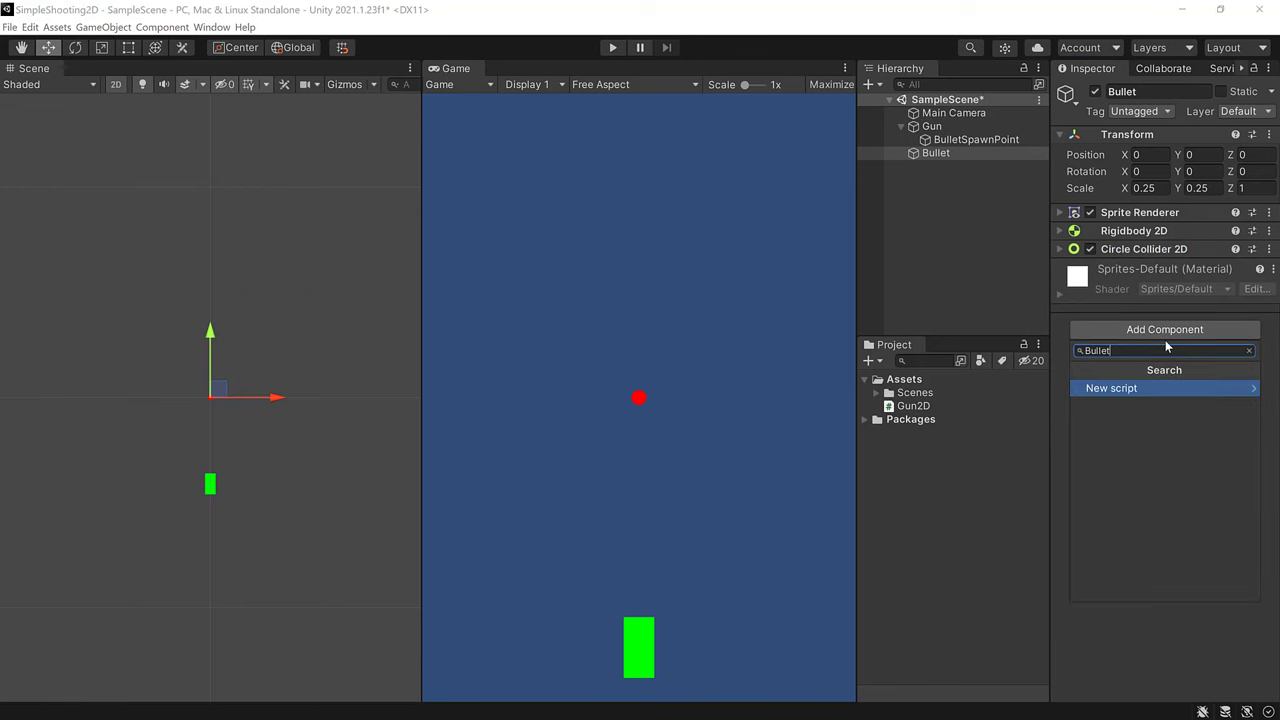
pyautogui.press('Return')
pyautogui.press('Return')
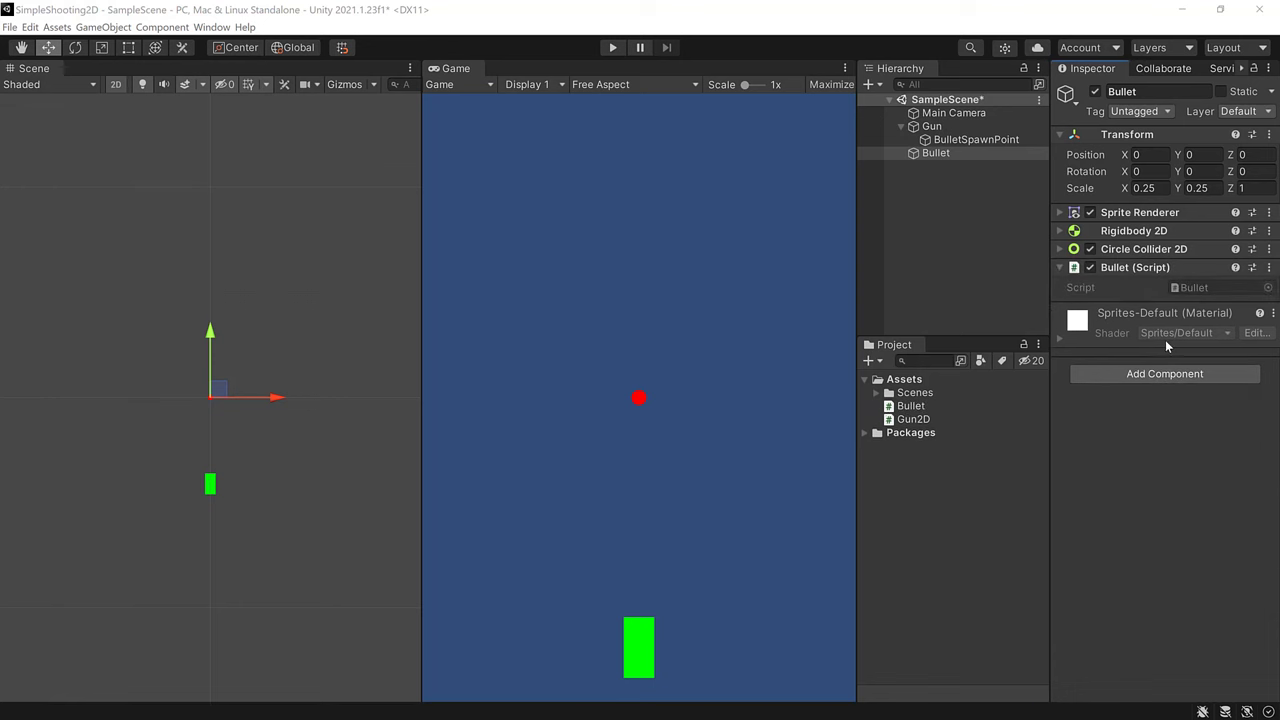
pyautogui.click(1268, 268)
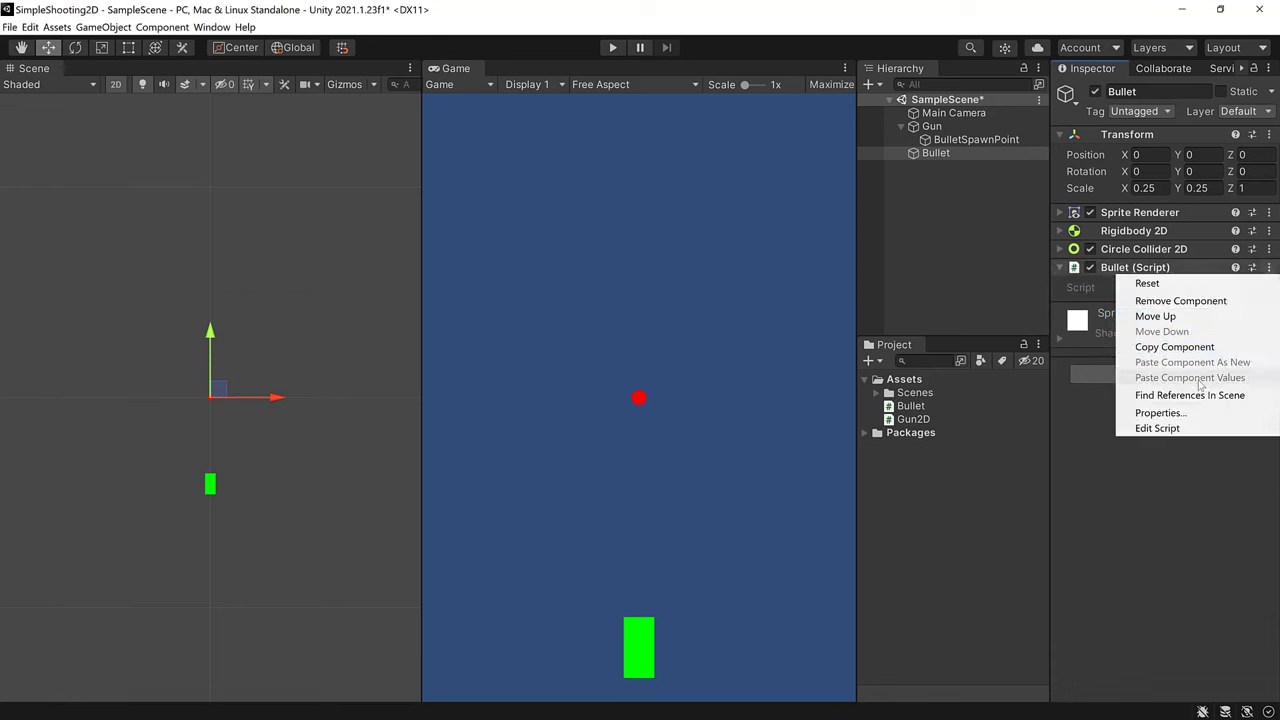
# Open Bullet.cs and replace the template methods with a public float life = 3 field.
pyautogui.click(1158, 428)
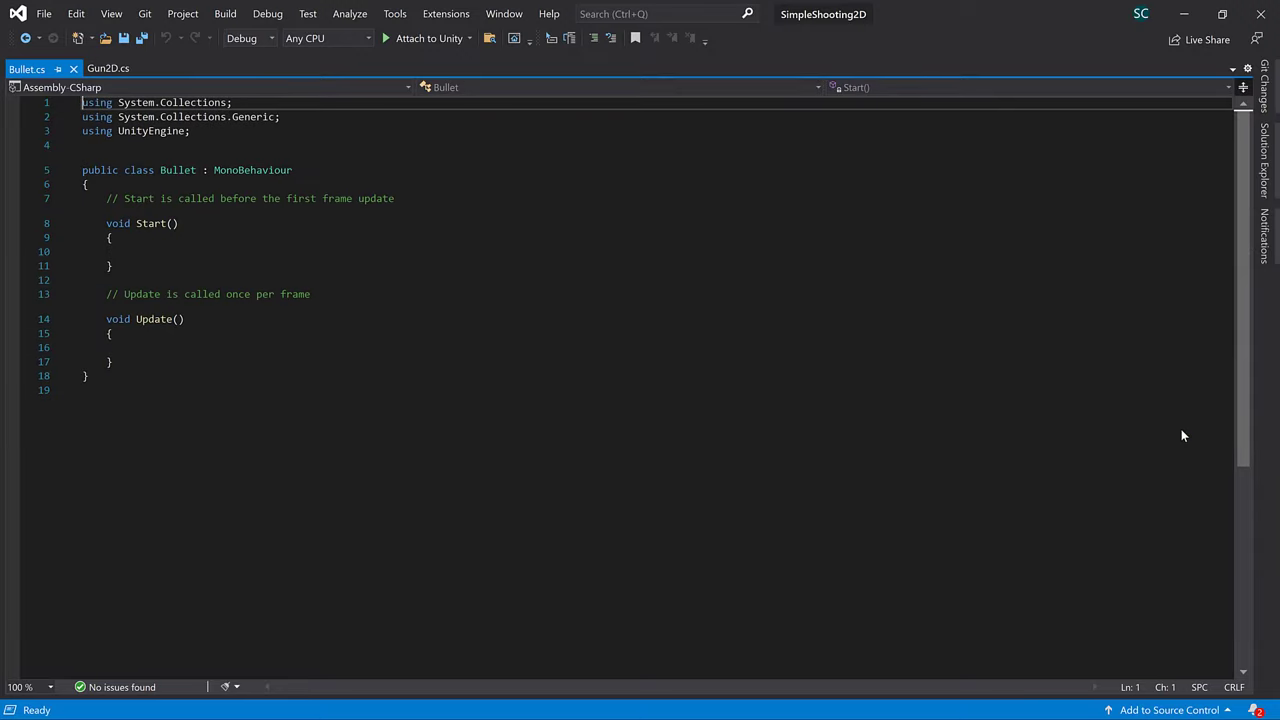
pyautogui.moveTo(107, 198); pyautogui.dragTo(113, 362)
pyautogui.press('BackSpace')
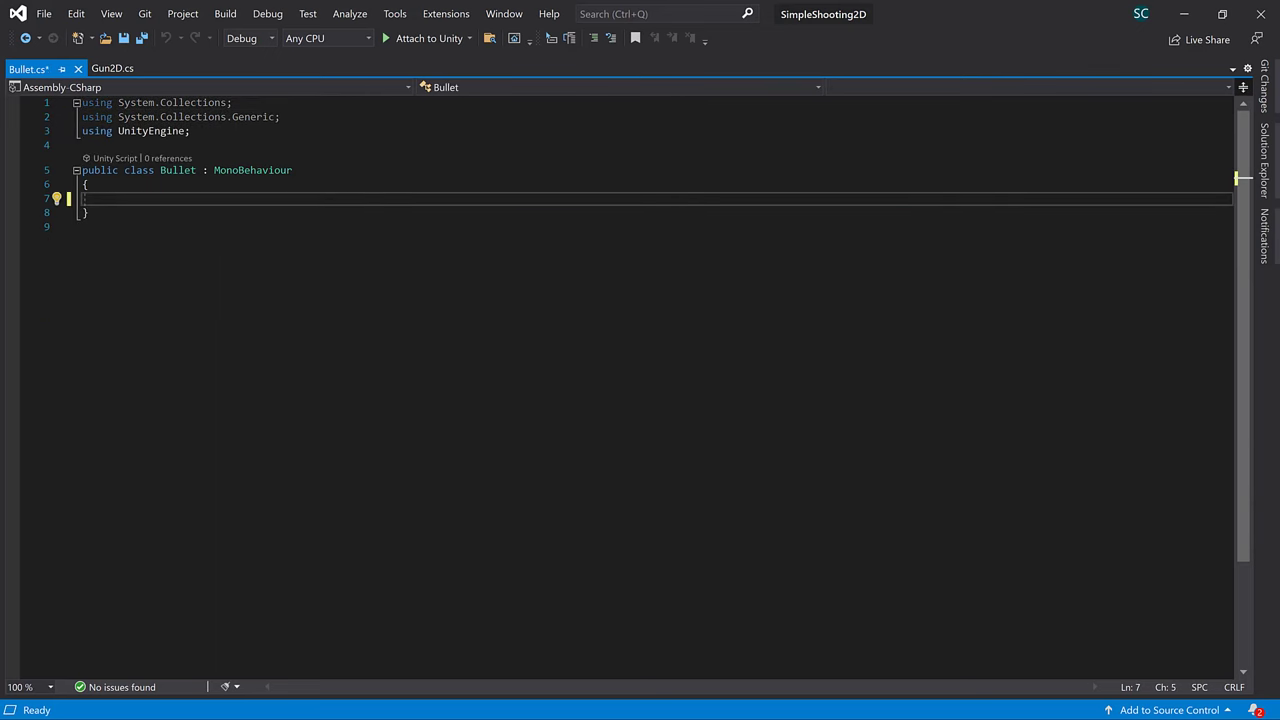
pyautogui.write('public float life = 3;')
pyautogui.write('v')
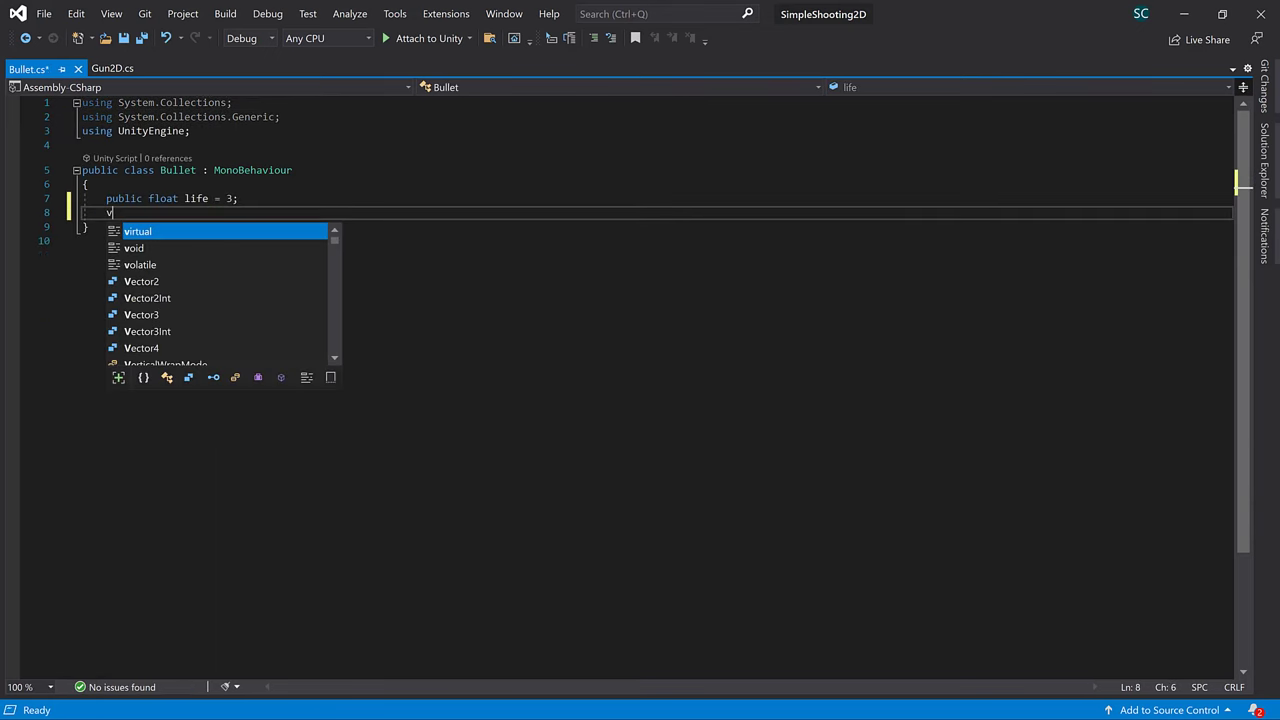
pyautogui.press('Return')
pyautogui.press('Return')
# Add an Awake method calling Destroy(gameObject, life).
pyautogui.write('void Awake()')
pyautogui.press('Return')
pyautogui.write('{destroy')
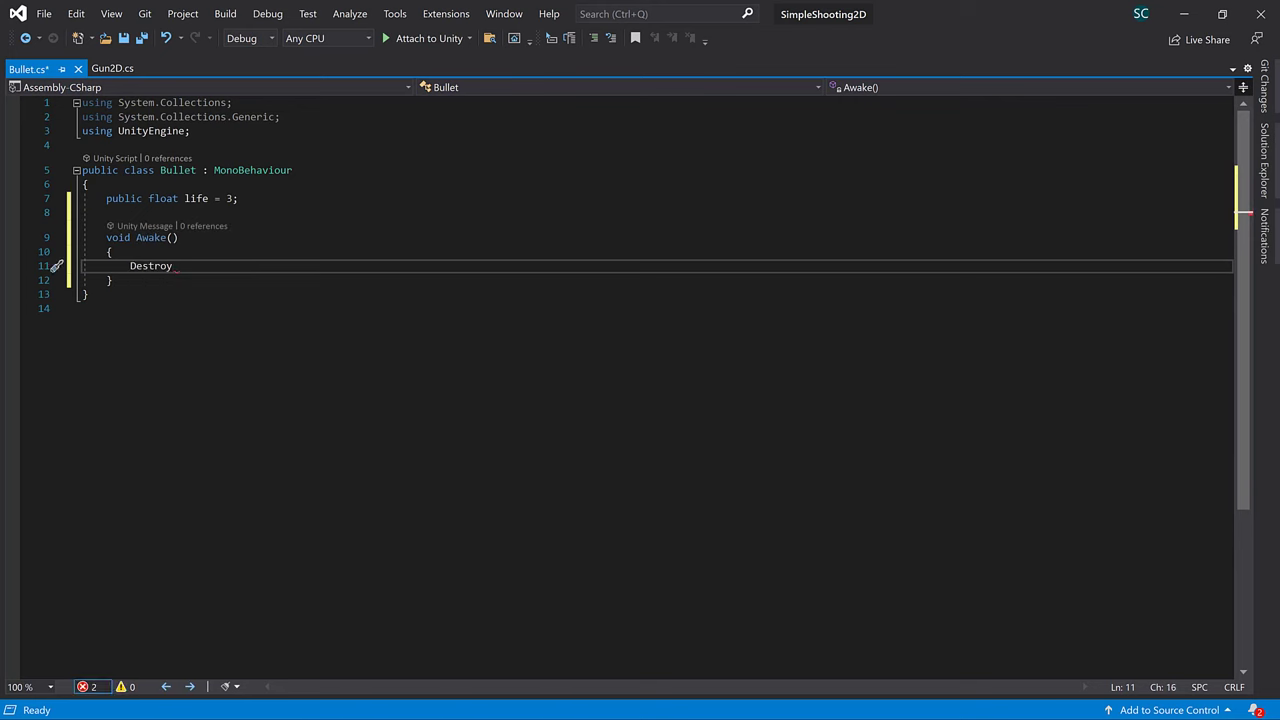
pyautogui.write('(gameObject, life);')
pyautogui.press('Down')
pyautogui.press('Return')
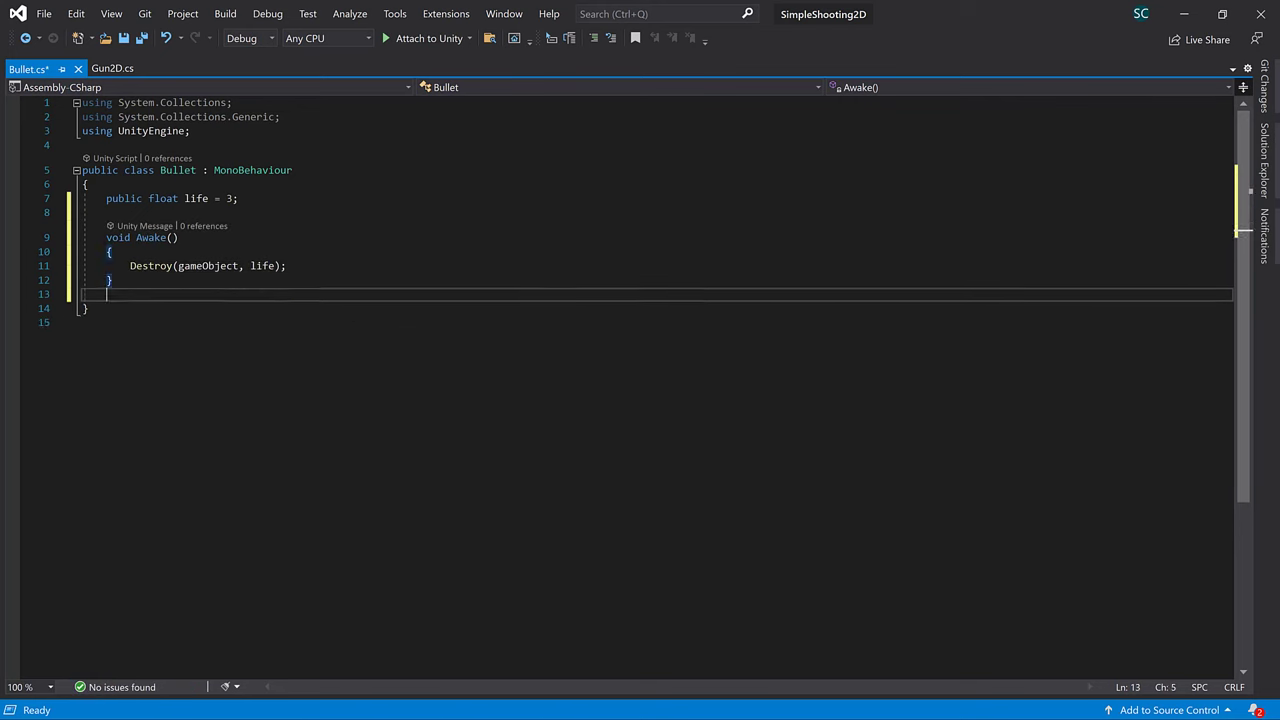
pyautogui.press('Return')
# Add OnCollisionEnter2D destroying collision.gameObject and the bullet itself, save, and return to Unity.
pyautogui.write('void Oncoll')
pyautogui.press('Tab')
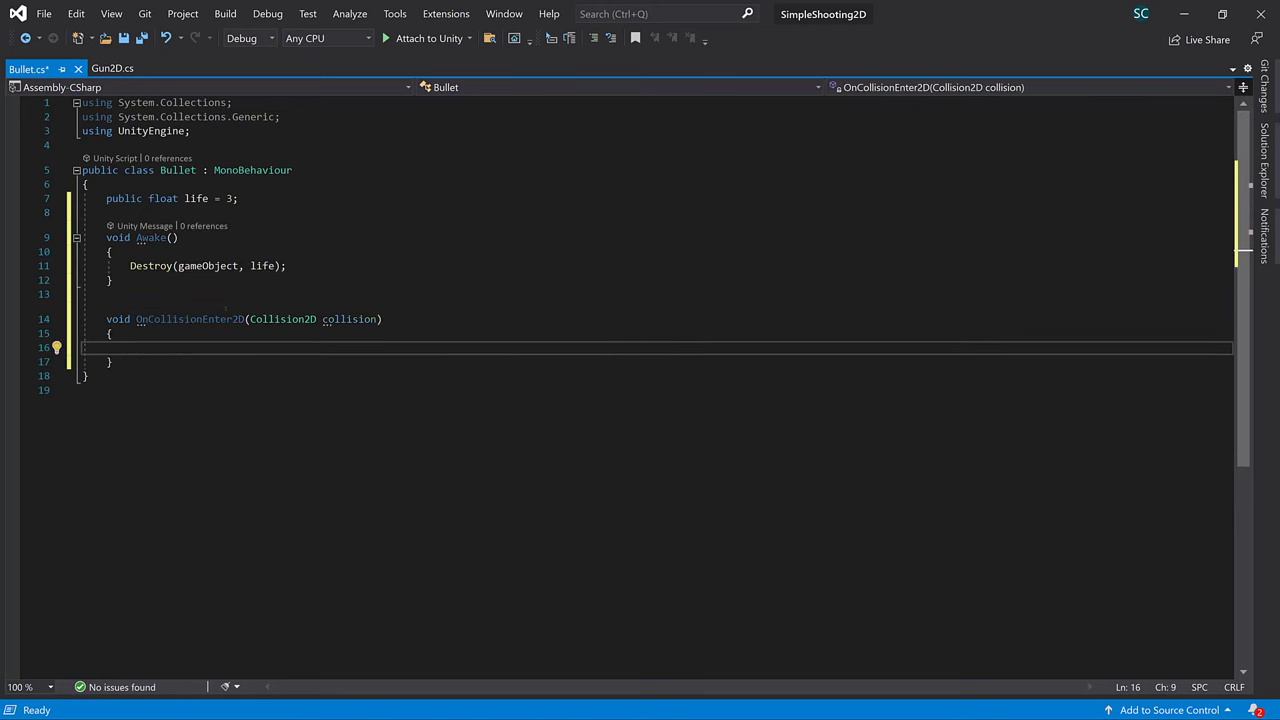
pyautogui.write('Destroy(collision.gameObject')
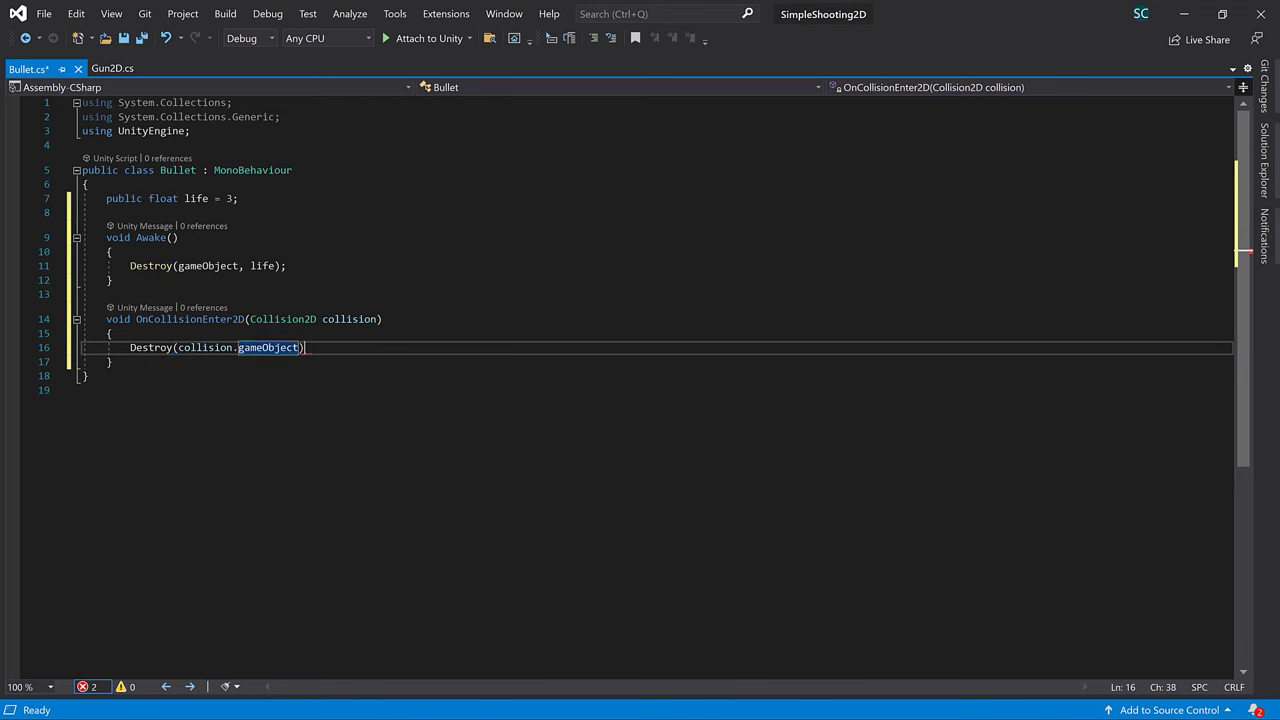
pyautogui.write(');')
pyautogui.press('Return')
pyautogui.write('Destroy(gameObject')
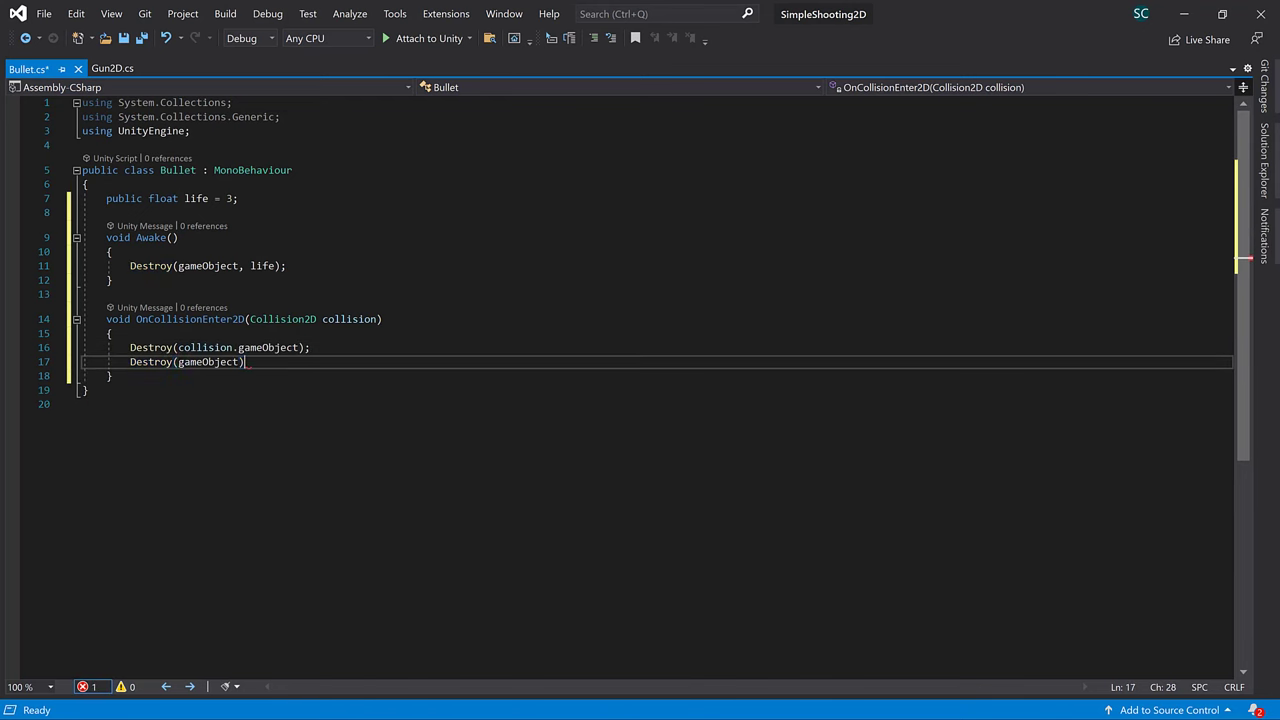
pyautogui.write(');')
pyautogui.hotkey('ctrl', 's')
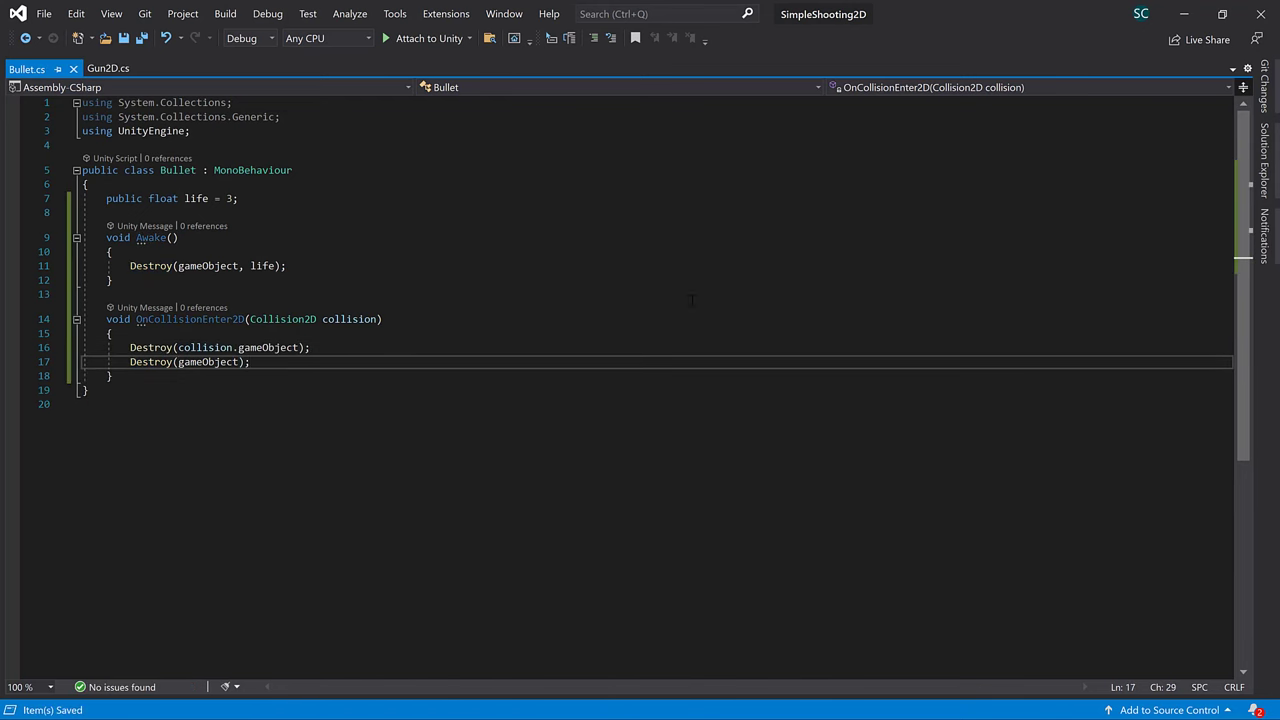
pyautogui.click(1184, 14)
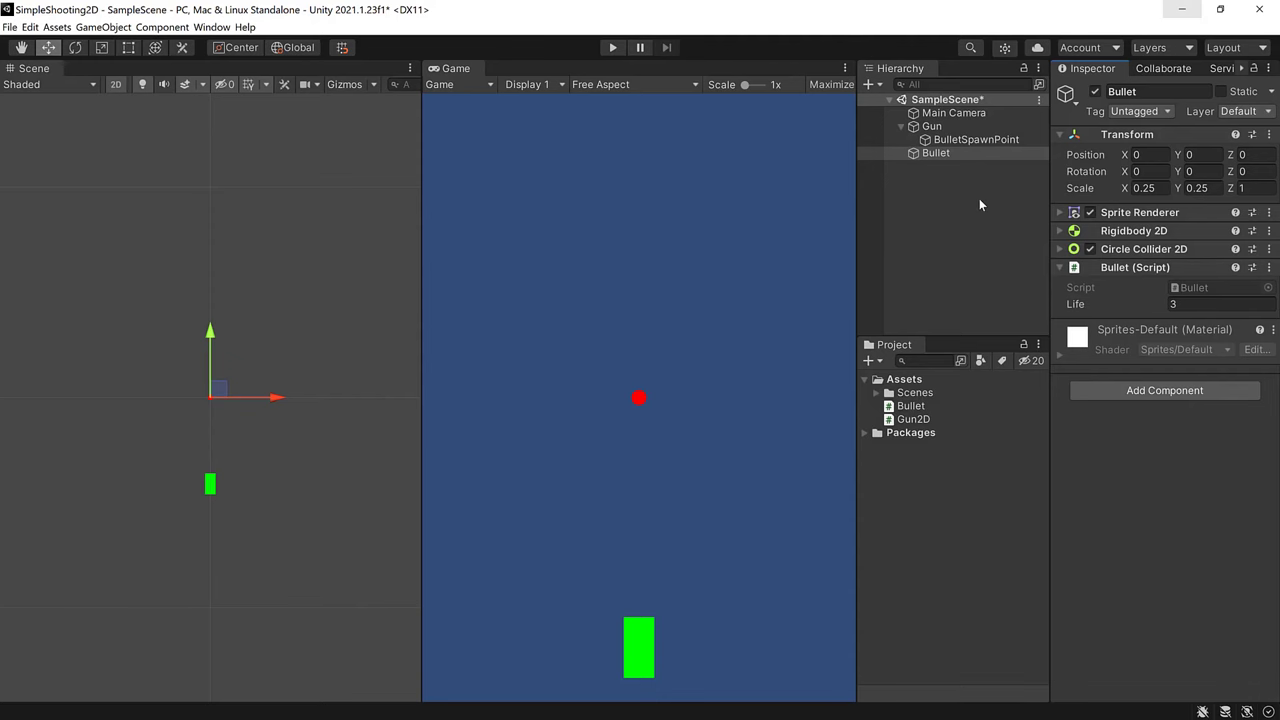
# Make Bullet a prefab in Assets and delete the scene instance.
pyautogui.moveTo(929, 153); pyautogui.dragTo(911, 387)
pyautogui.click(936, 153)
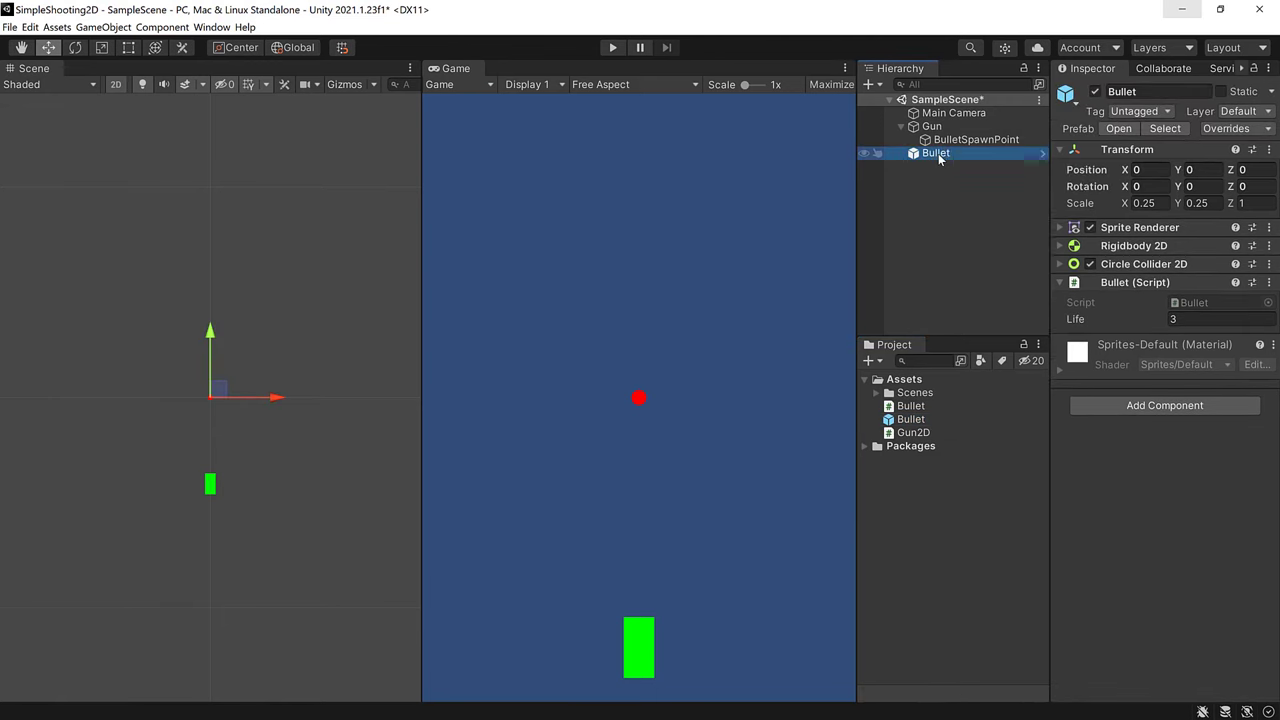
pyautogui.rightClick(937, 153)
pyautogui.click(973, 258)
# Assign the Bullet prefab to Gun's Bullet Prefab field and save the scene.
pyautogui.click(939, 128)
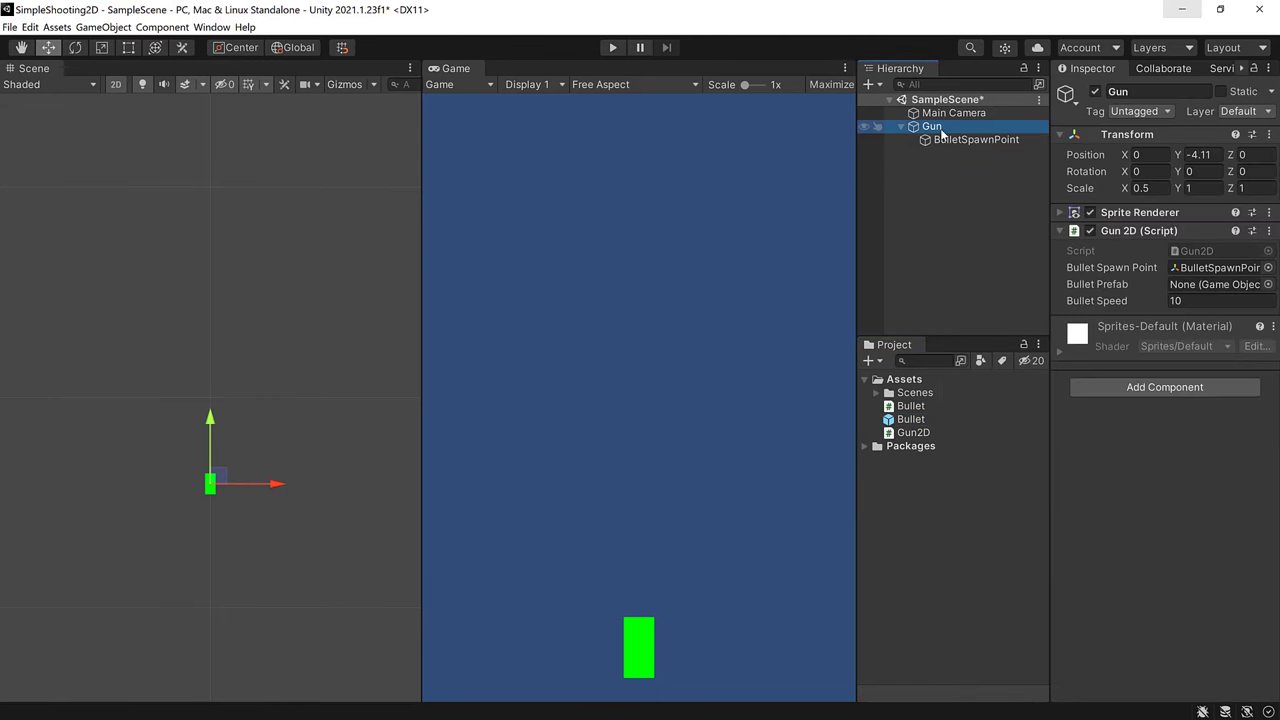
pyautogui.moveTo(916, 425); pyautogui.dragTo(1208, 288)
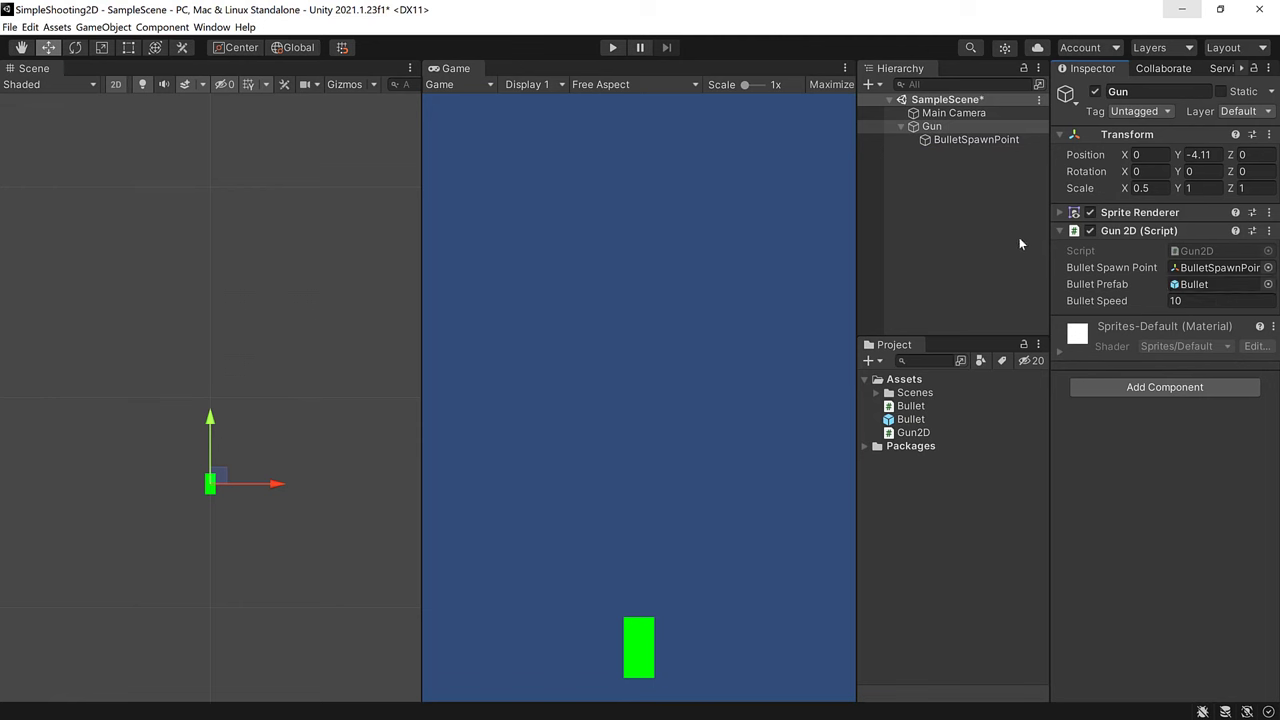
pyautogui.hotkey('ctrl', 's')
pyautogui.click(901, 126)
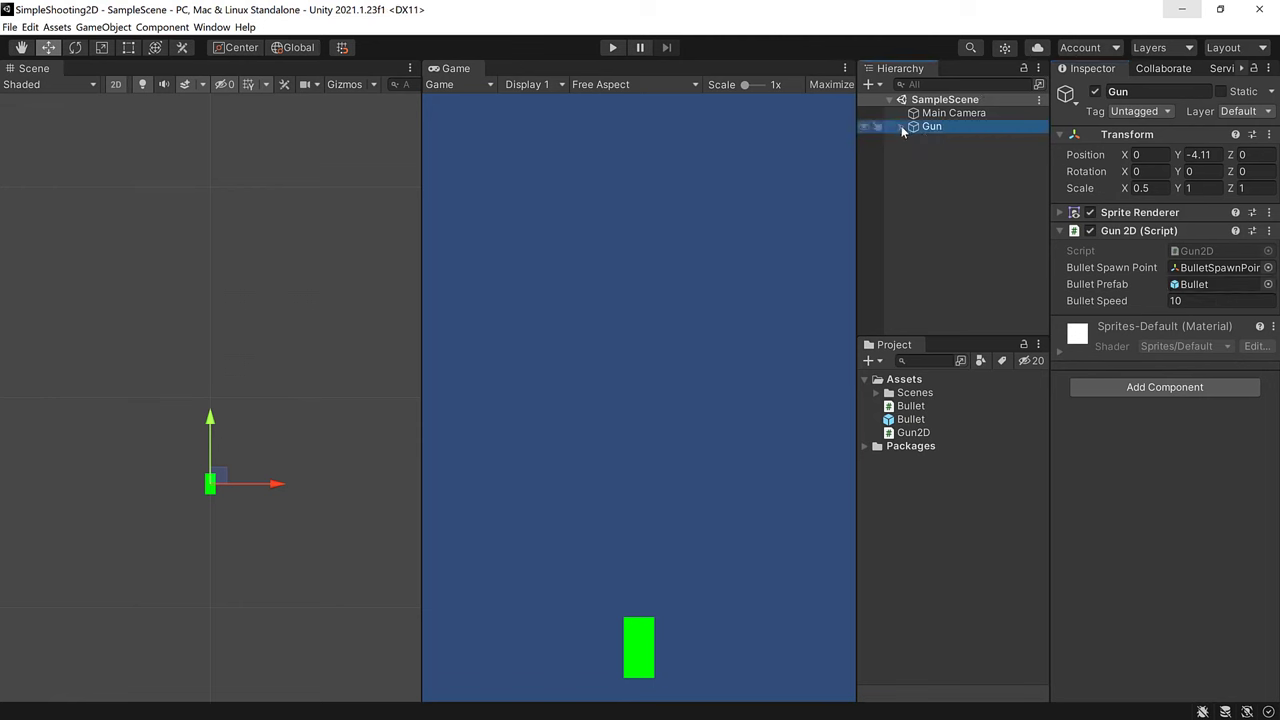
pyautogui.click(872, 84)
# Create a white square sprite named Obstacle and move it to Y 1.71.
pyautogui.moveTo(908, 150)
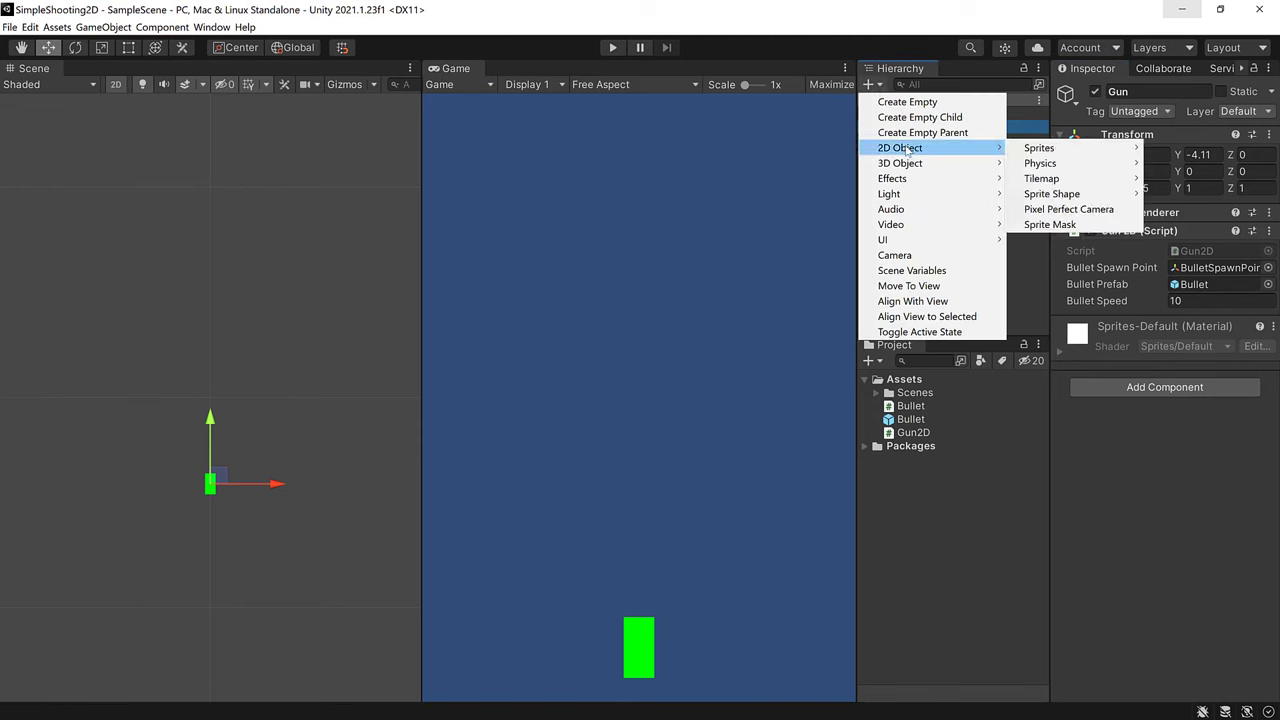
pyautogui.moveTo(1048, 150)
pyautogui.click(942, 158)
pyautogui.write('Obstacle')
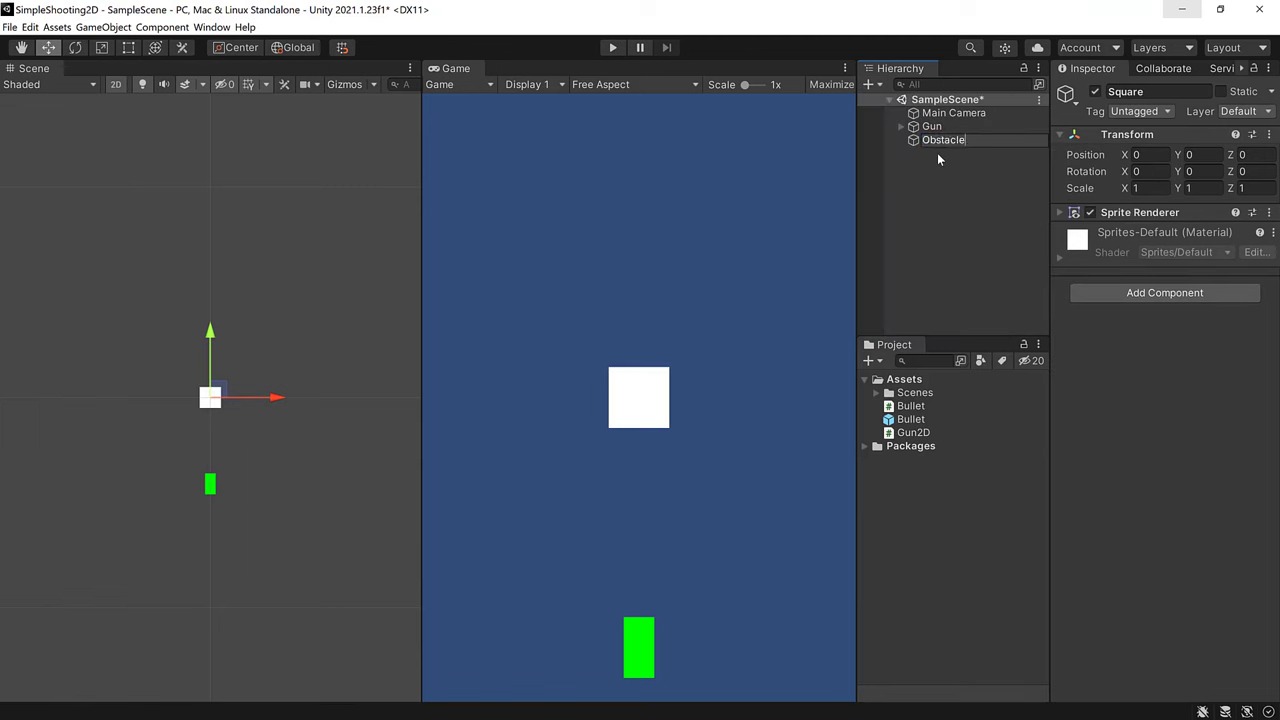
pyautogui.press('Return')
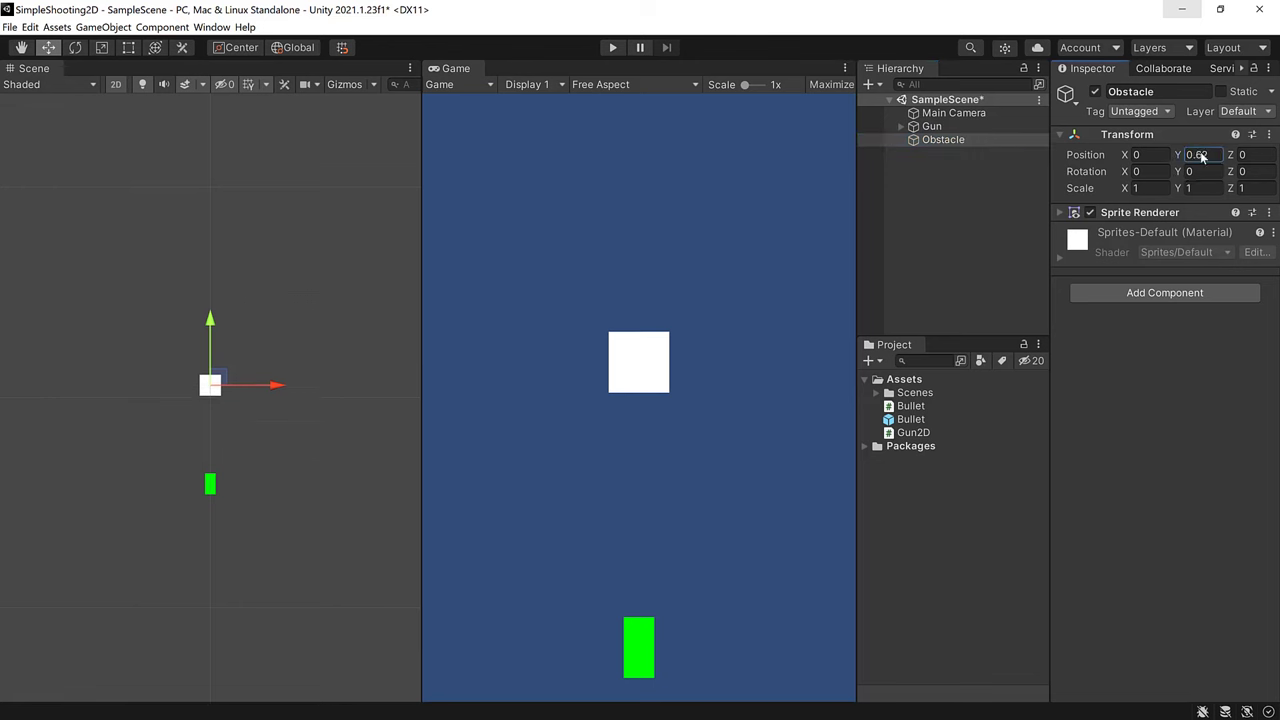
pyautogui.moveTo(1176, 162); pyautogui.dragTo(1200, 151)
# Add a Box Collider 2D to Obstacle and save the scene.
pyautogui.click(1106, 293)
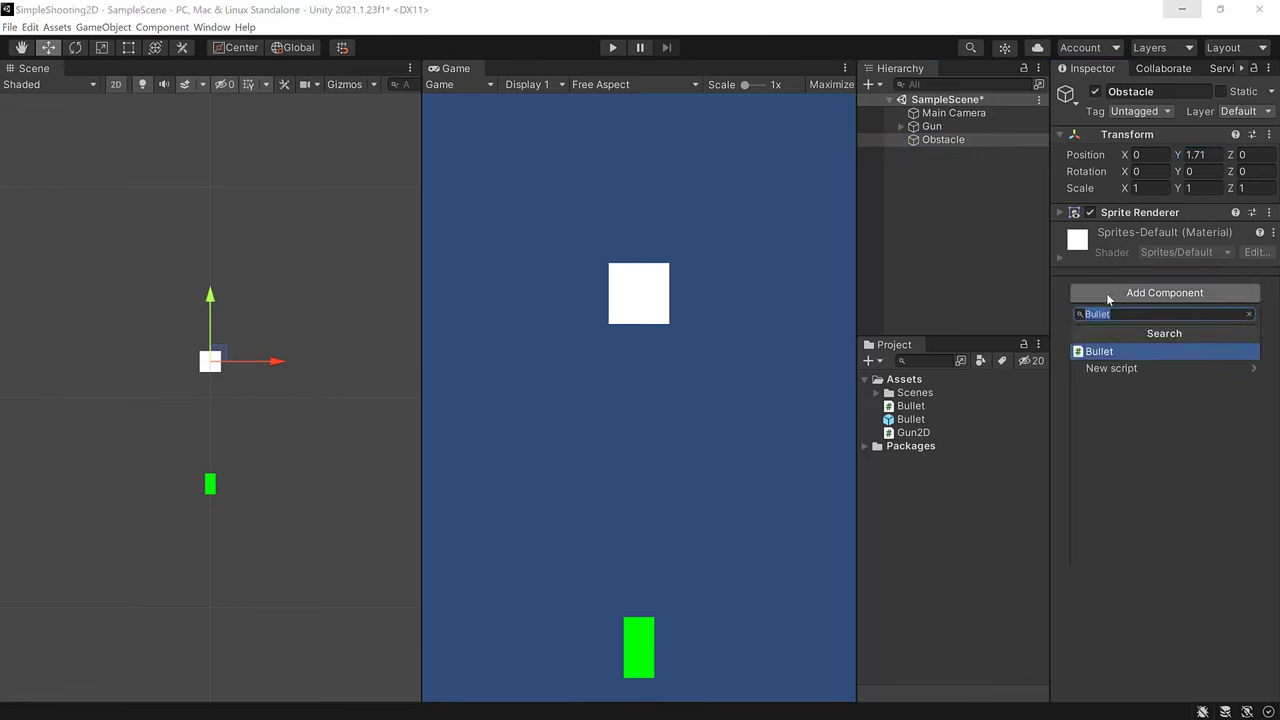
pyautogui.write('box')
pyautogui.press('Down')
pyautogui.press('Return')
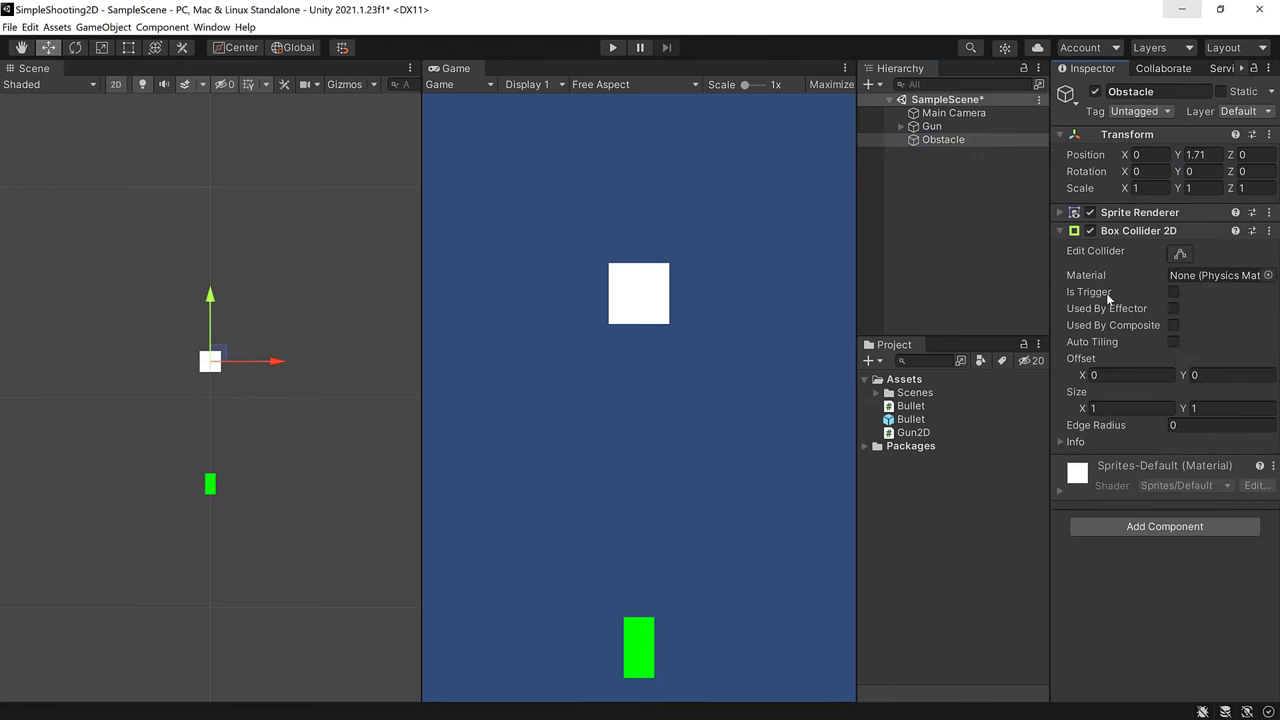
pyautogui.click(1061, 231)
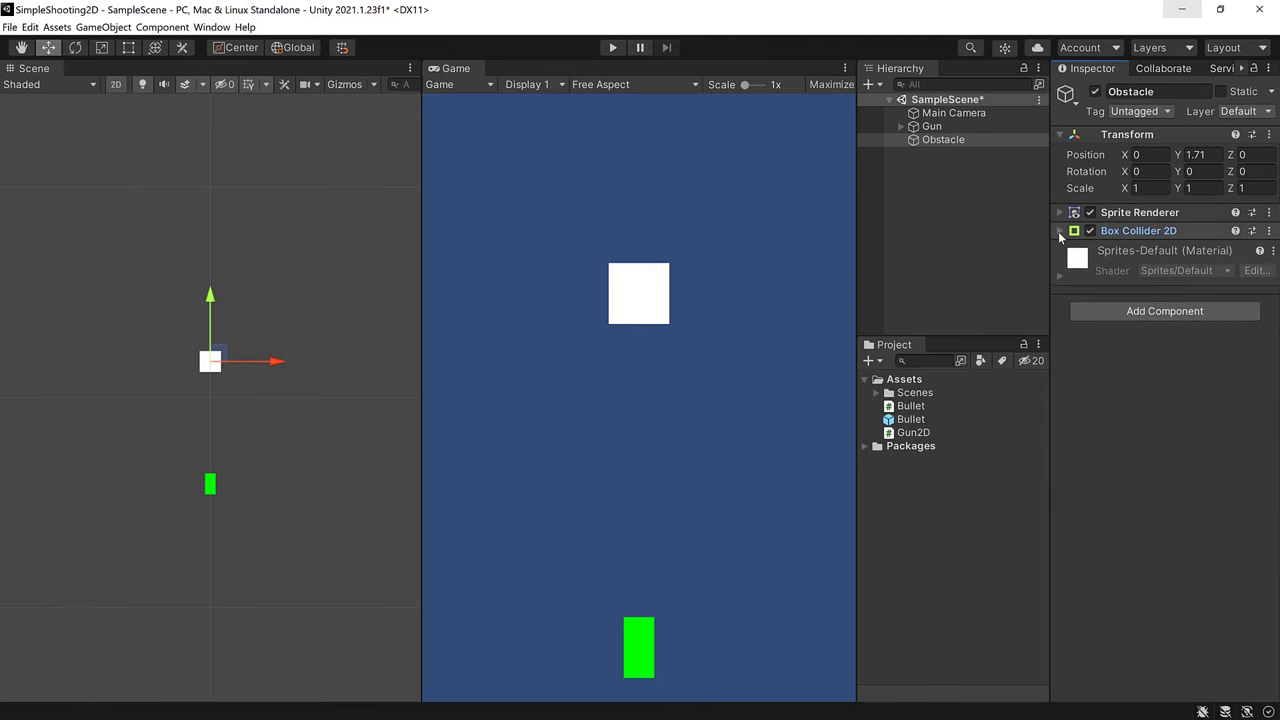
pyautogui.hotkey('ctrl', 's')
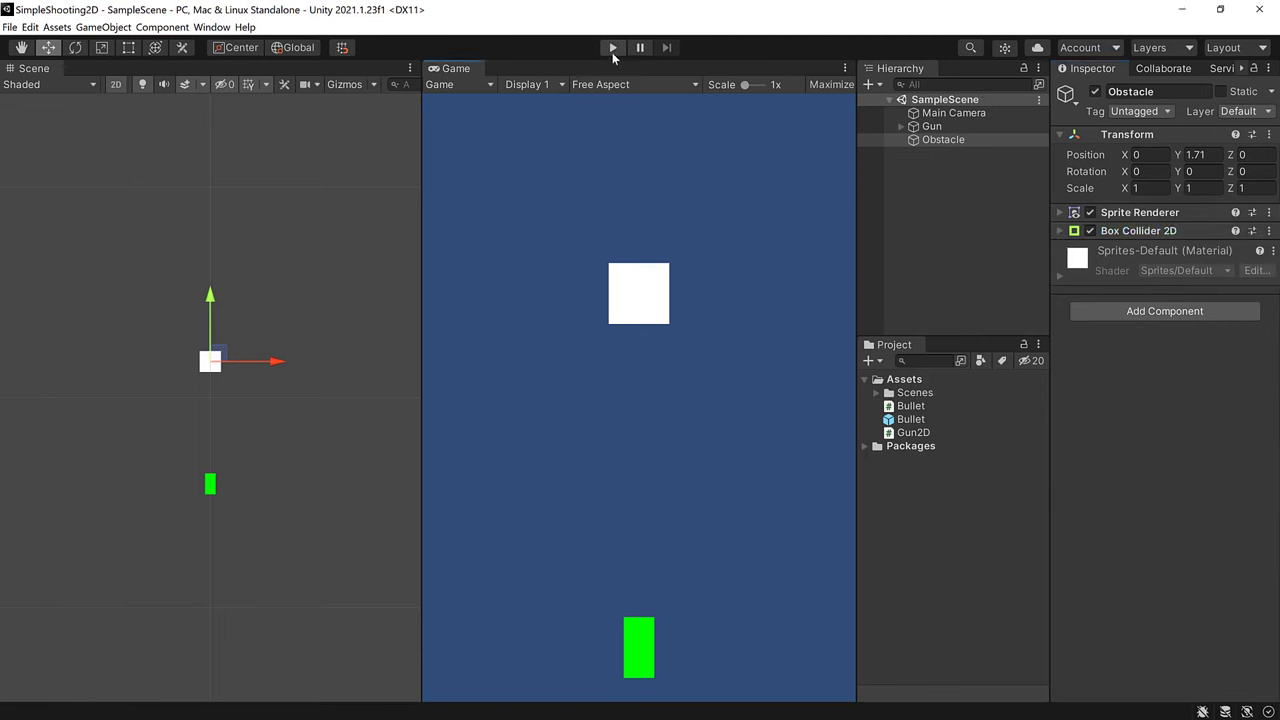
# Play the game, confirm Space-fired bullets destroy the Obstacle, then stop the run.
pyautogui.click(612, 48)
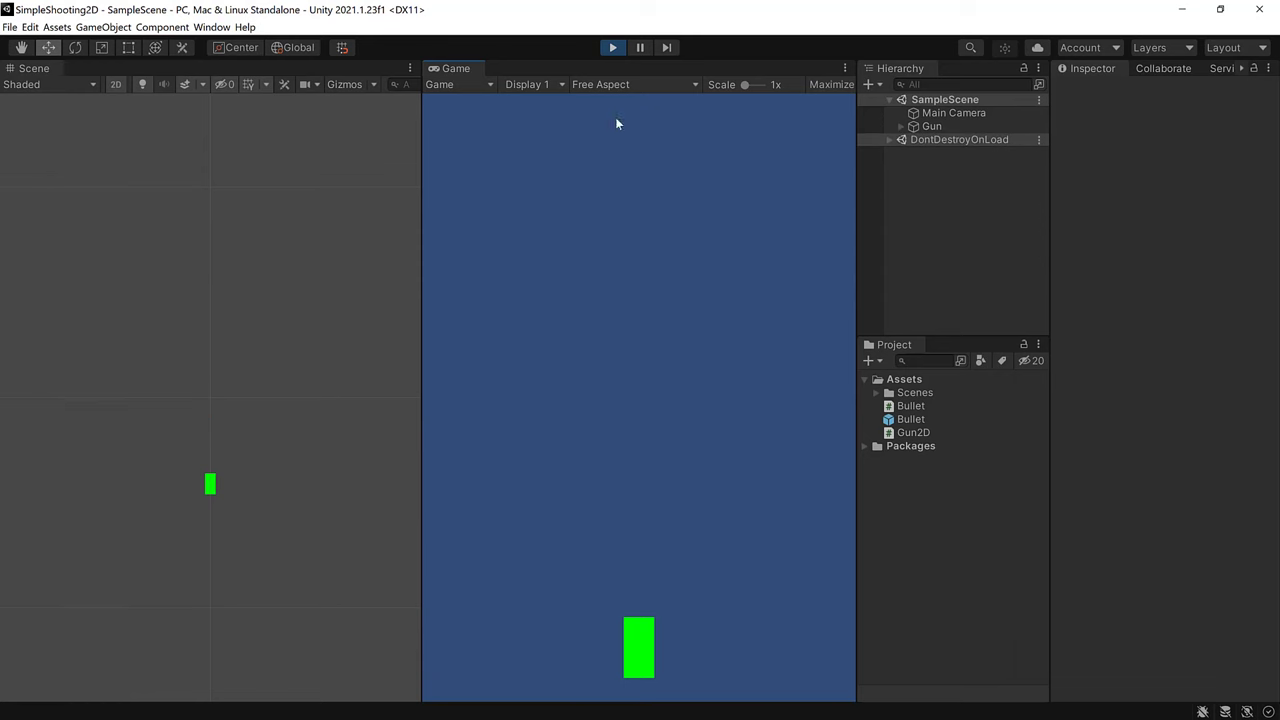
pyautogui.click(609, 48)
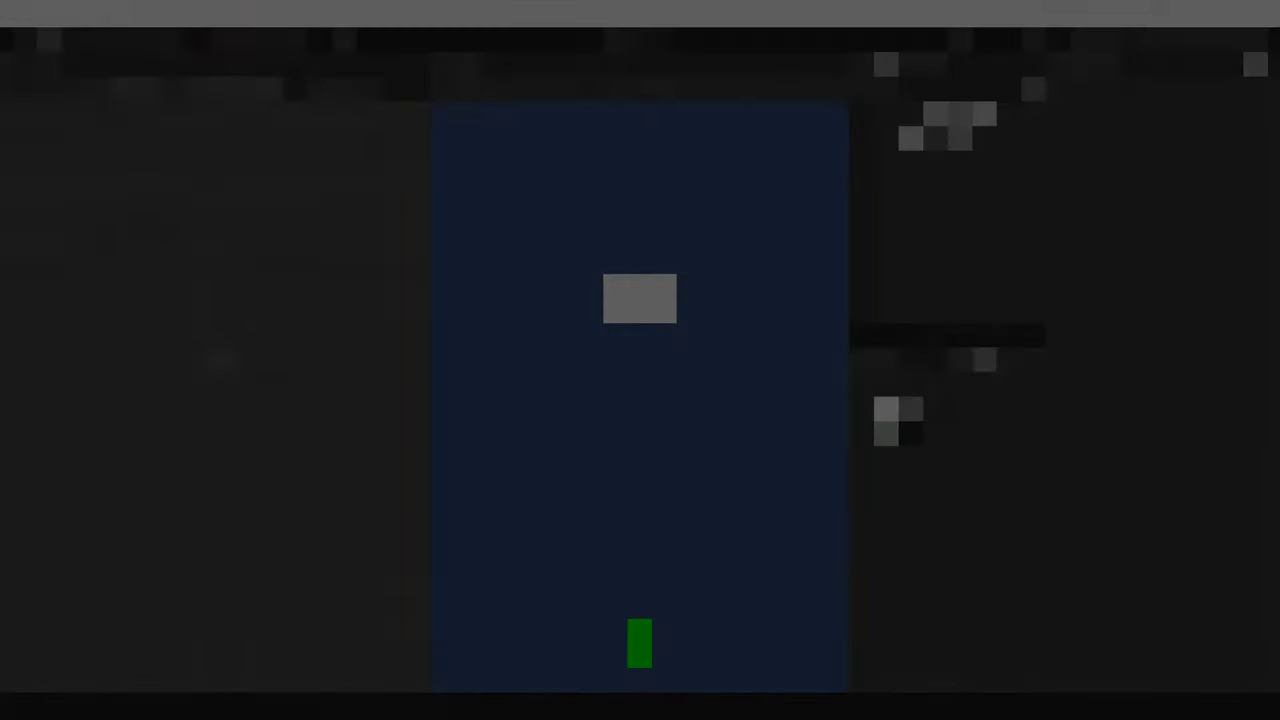